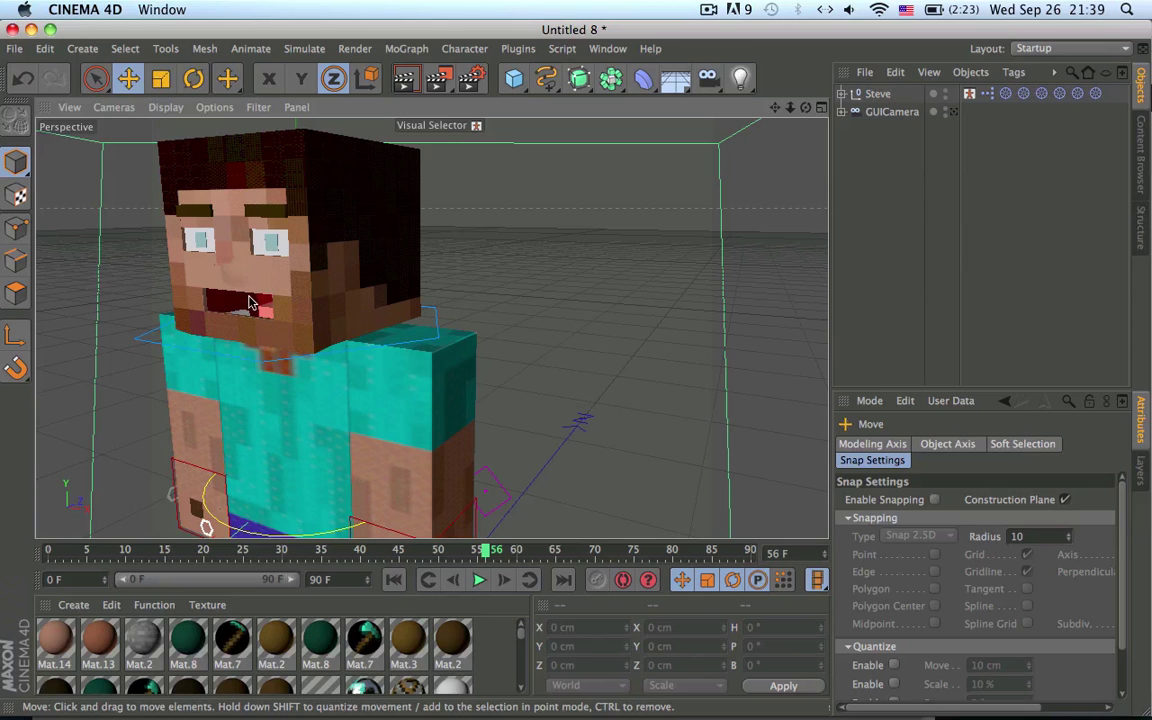
- Switch the perspective view to look through the GUICamera so its Minecraft overlay frames Steve
right_click_drag(417, 291, 326, 282, "alt")
middle_click_drag(419, 332, 413, 255, "alt")
left_click_drag(424, 277, 587, 227, "alt")
right_click_drag(587, 227, 483, 255, "alt")
left_click_drag(491, 262, 587, 224, "alt")
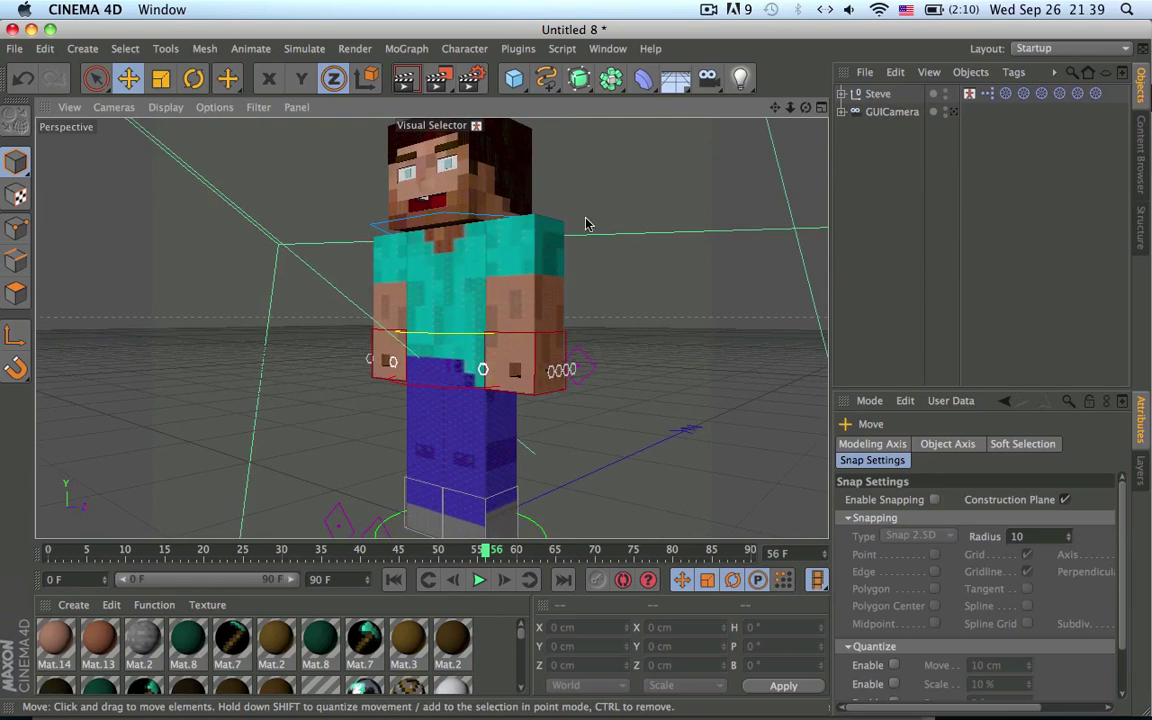
left_click(954, 113)
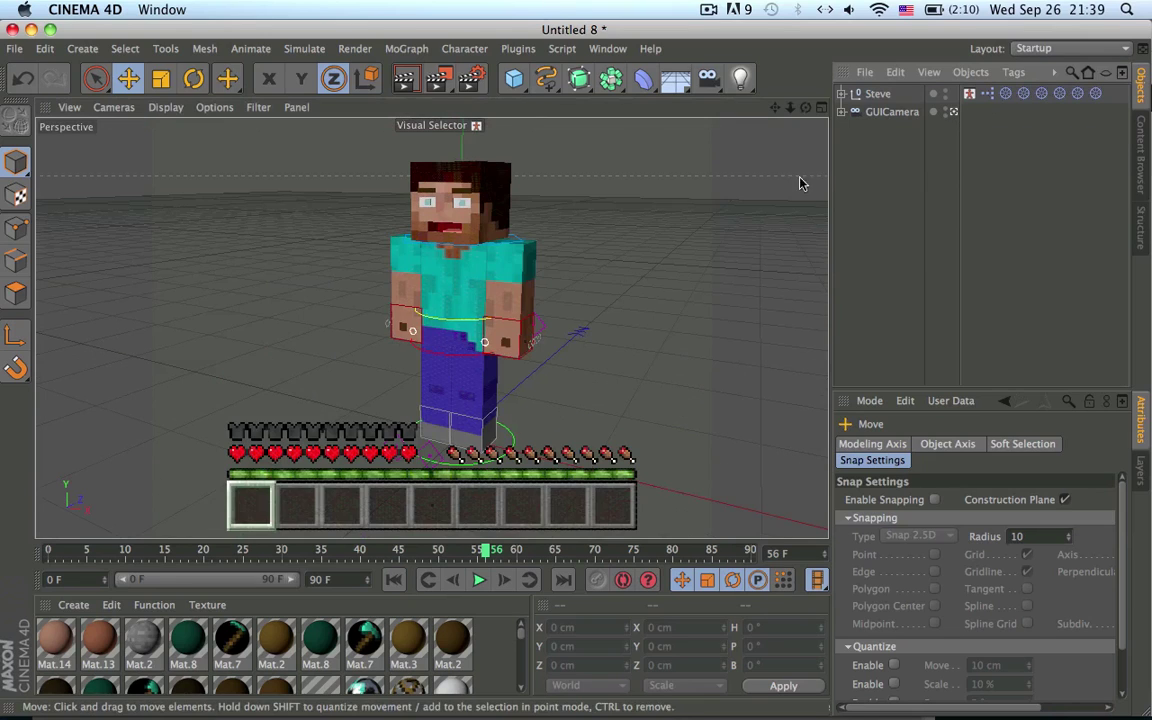
- Examine Steve and the Minecraft overlay from several angles and distances through the GUICamera
left_click_drag(499, 254, 437, 150, "alt")
left_click_drag(429, 229, 511, 258, "alt")
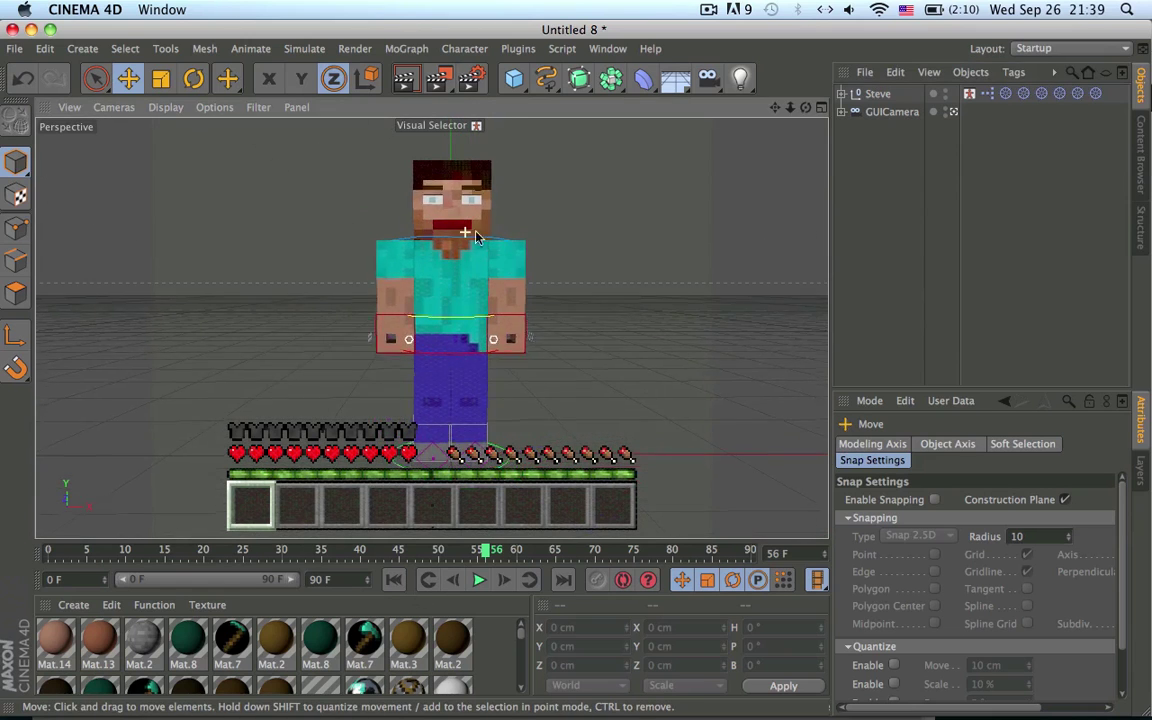
right_click_drag(466, 234, 587, 235, "alt")
left_click_drag(503, 234, 320, 295, "alt")
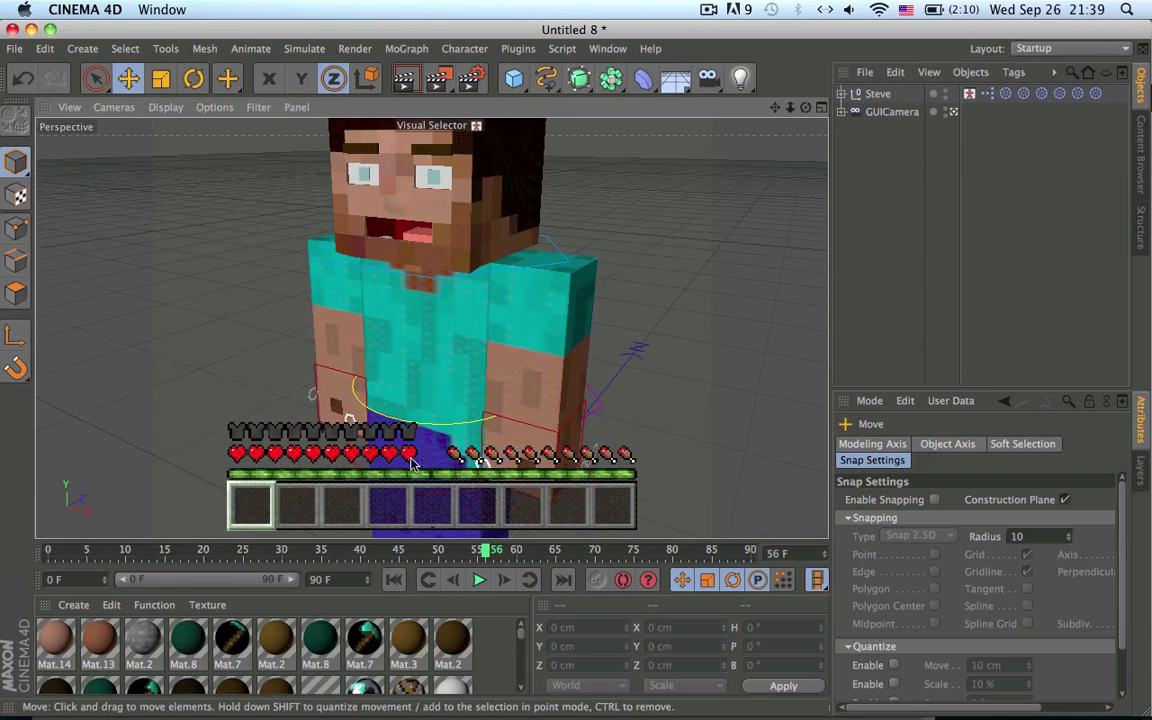
left_click_drag(613, 237, 489, 347, "alt")
scroll(540, 300, "up", 5)
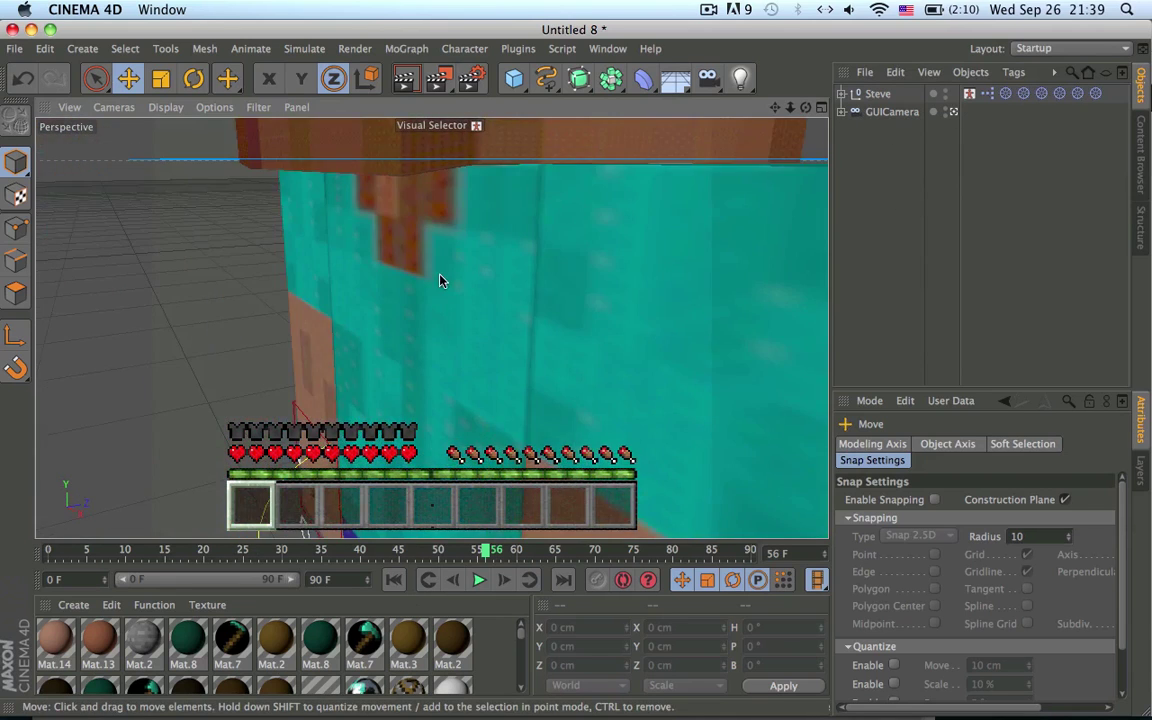
scroll(440, 281, "down", 5)
left_click_drag(342, 255, 537, 237, "alt")
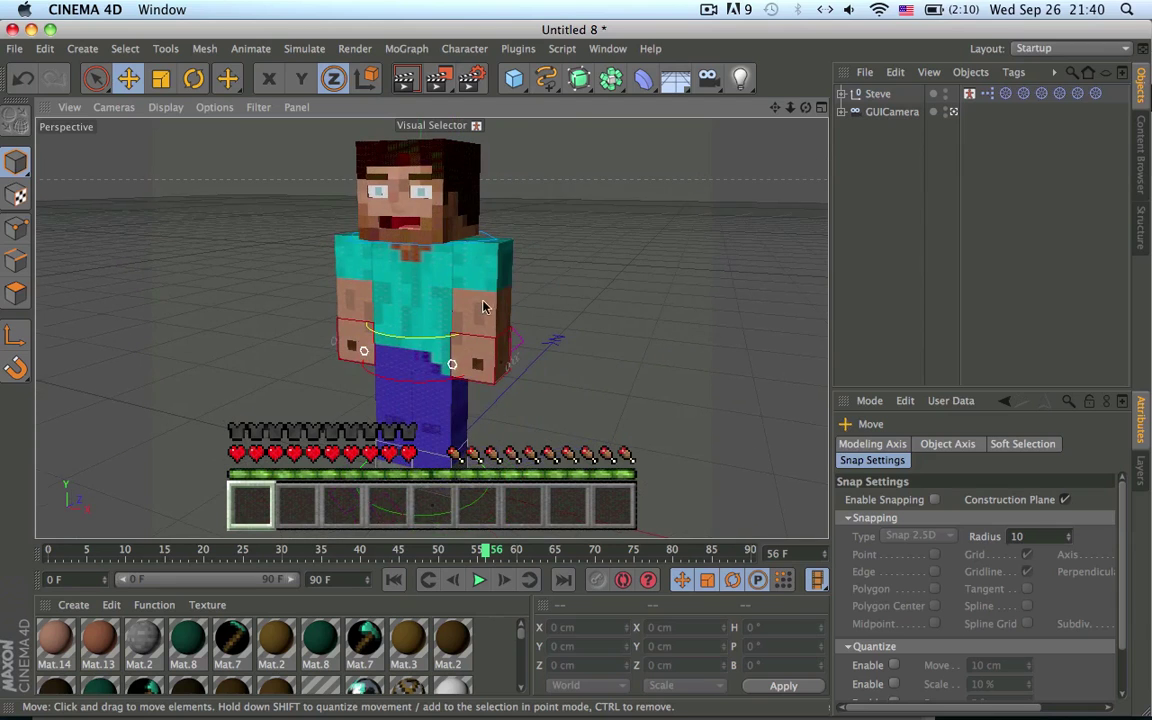
left_click_drag(487, 308, 395, 317, "alt")
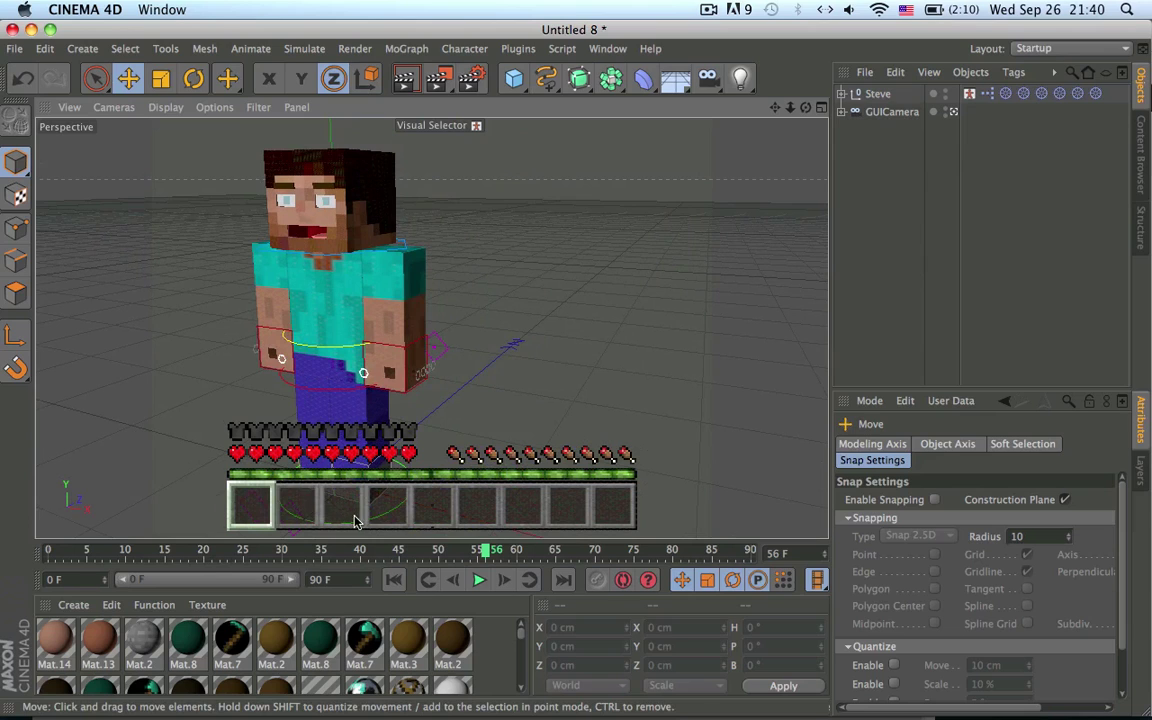
middle_click_drag(326, 388, 347, 406, "alt")
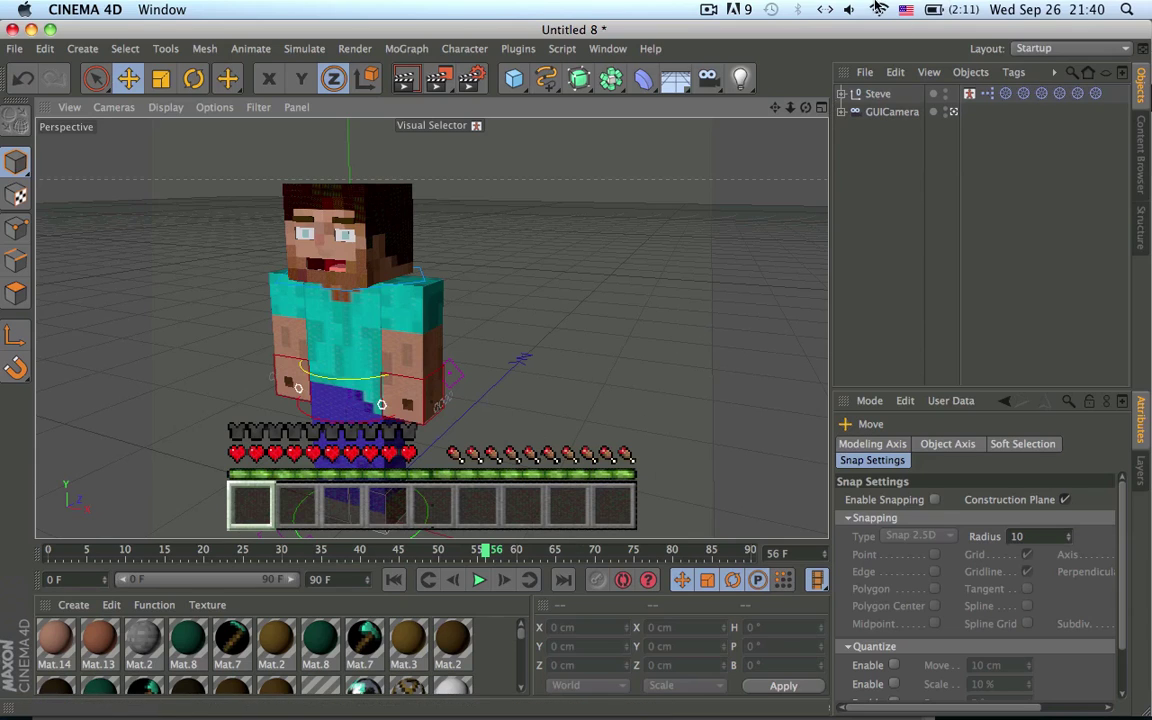
- Expand GUICamera's hierarchy and select its GUI null with Steve reframed in view
left_click(887, 112)
left_click(853, 111)
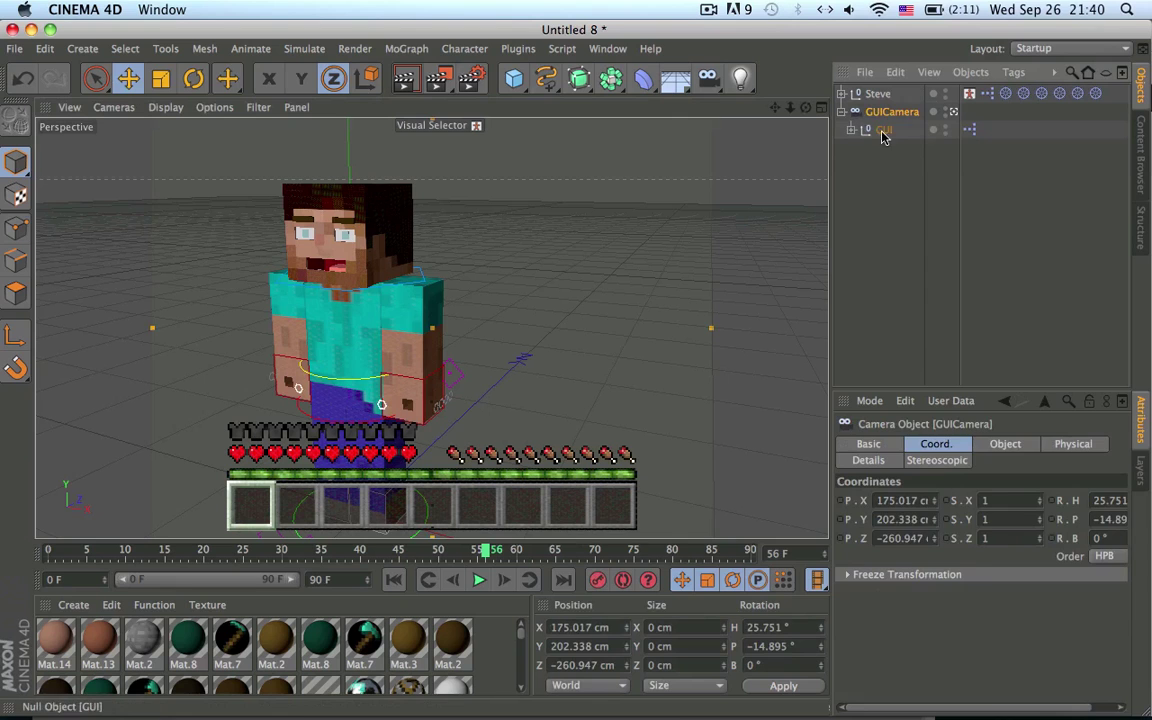
left_click(882, 130)
left_click_drag(378, 283, 527, 278, "alt")
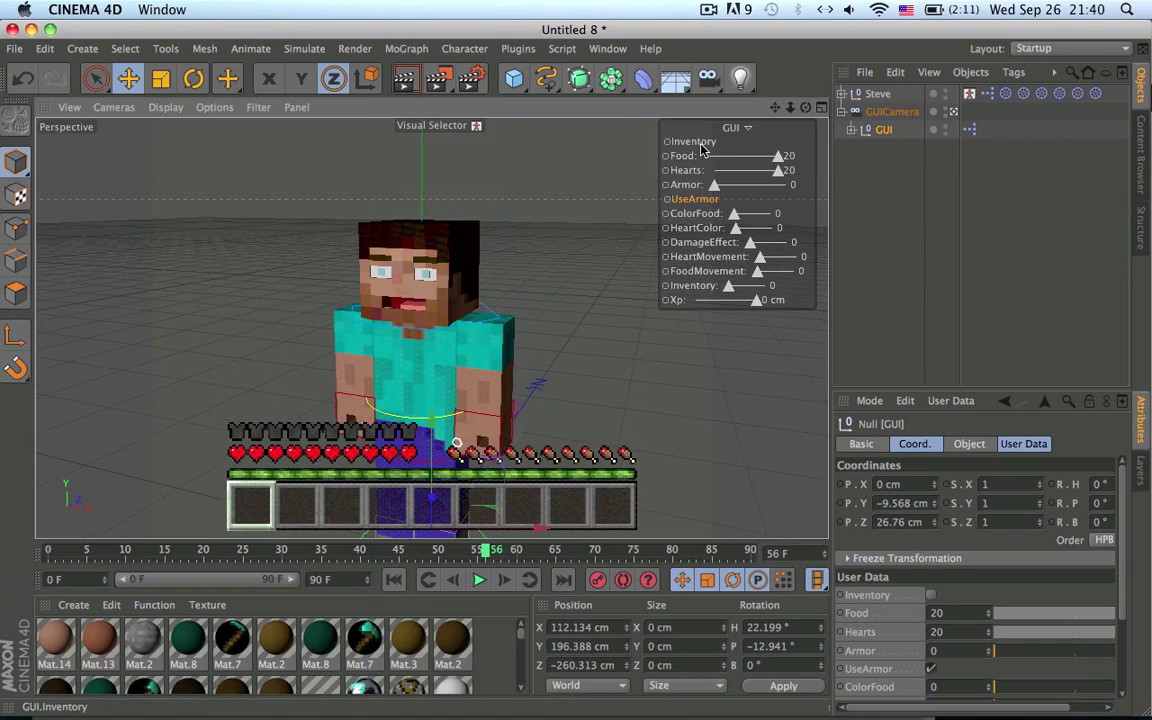
- Turn on the GUI's Inventory overlay and preview it with a viewport render
left_click(698, 143)
left_click(404, 78)
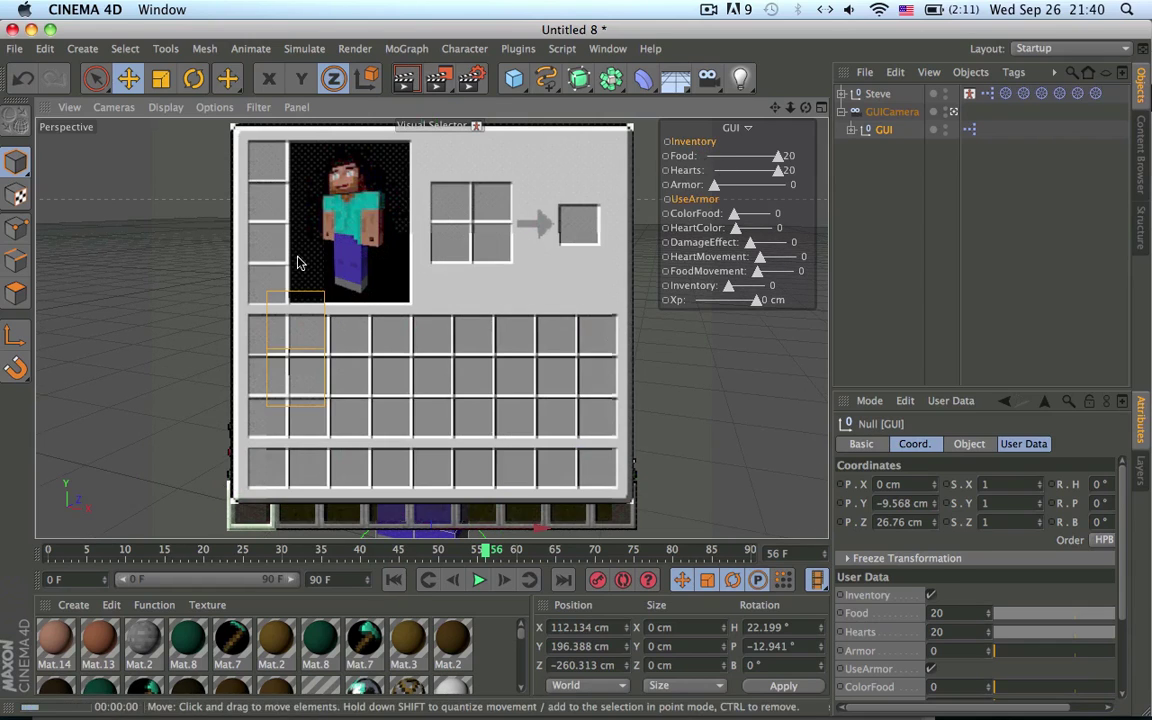
left_click(524, 322)
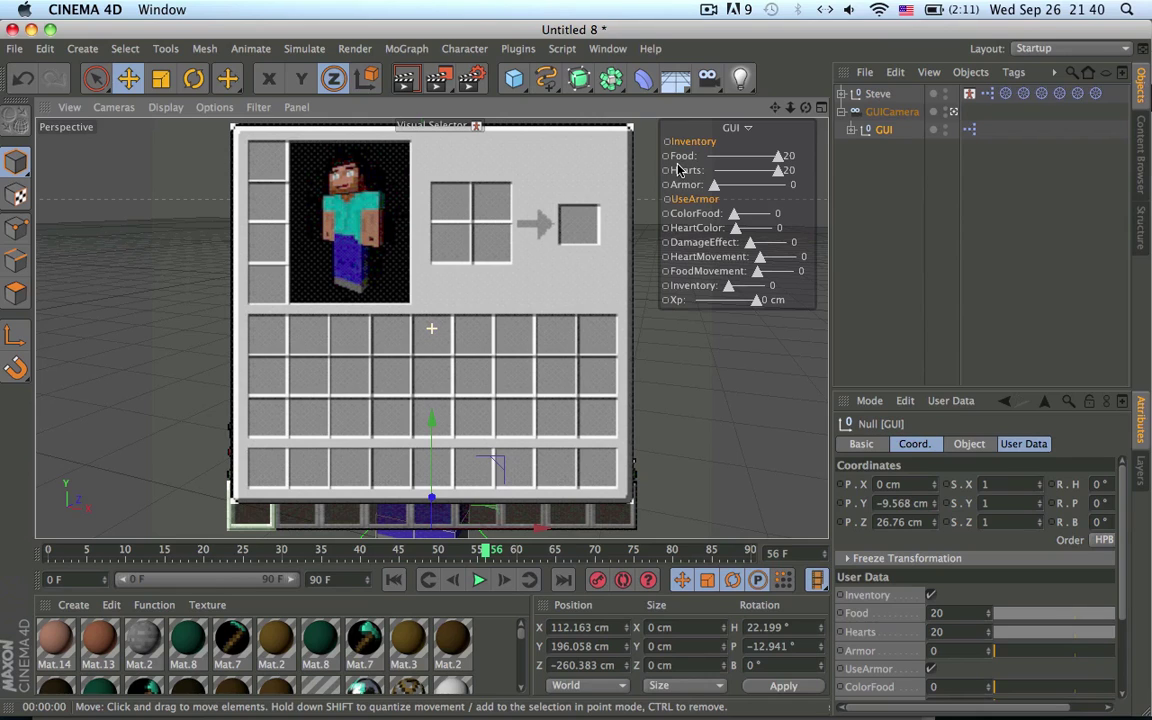
- Reselect the GUI null and turn its Inventory overlay off
left_click(861, 163)
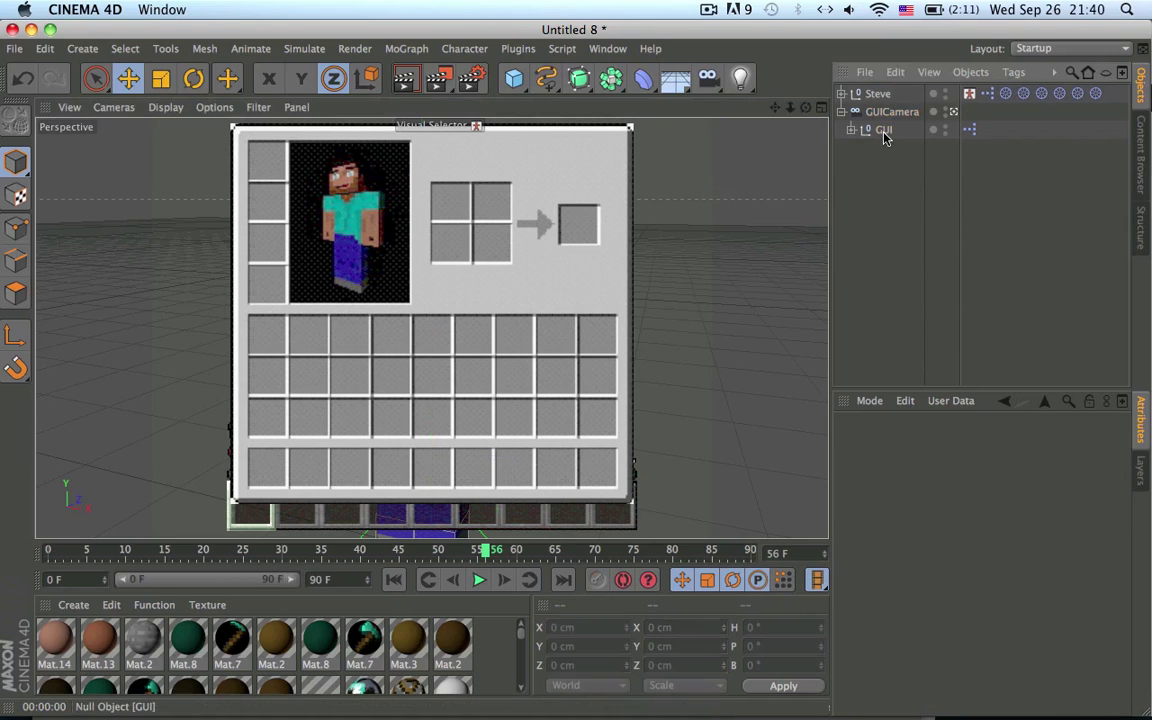
left_click(885, 131)
left_click(706, 142)
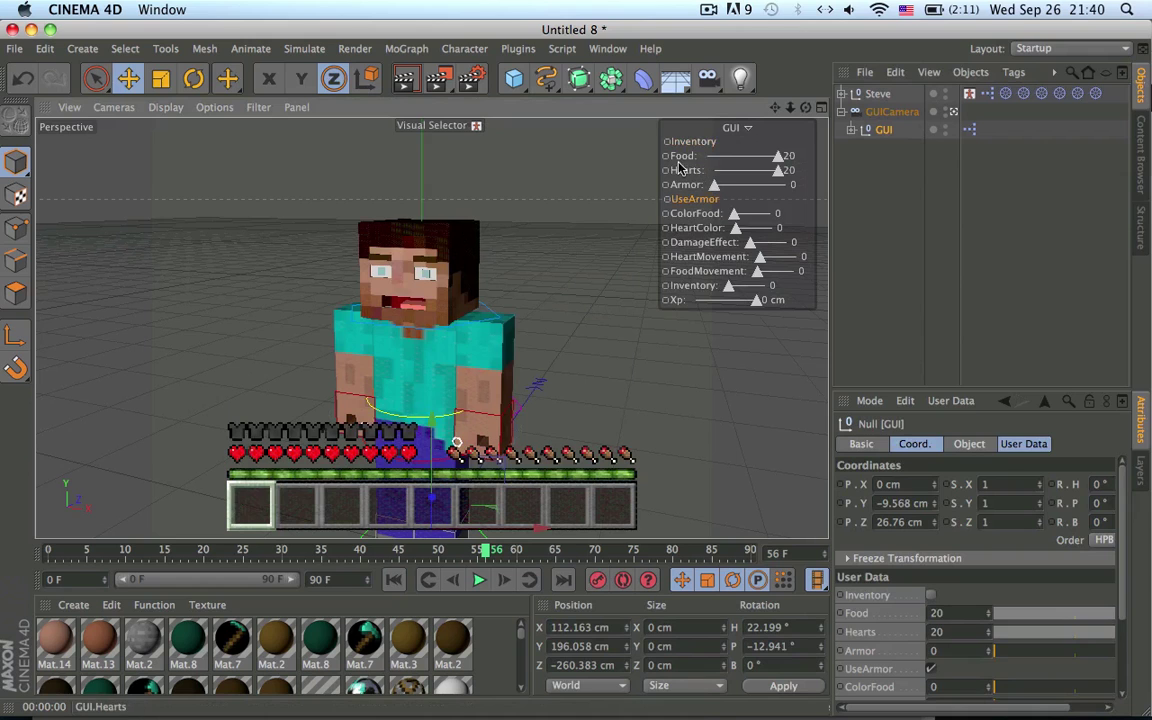
- Try the GUI's Hearts value at 9 and restore it to 20
middle_click_drag(500, 398, 354, 329, "alt")
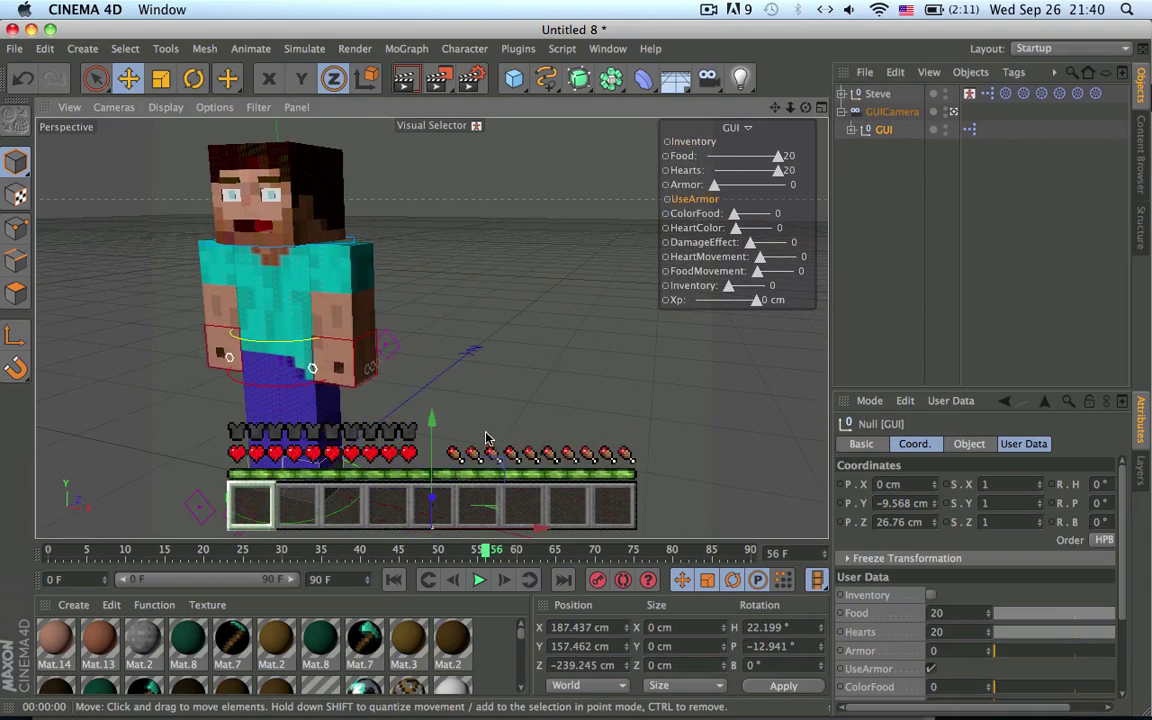
left_click_drag(484, 440, 463, 386)
left_click(887, 138)
left_click(886, 133)
left_click_drag(779, 160, 746, 180)
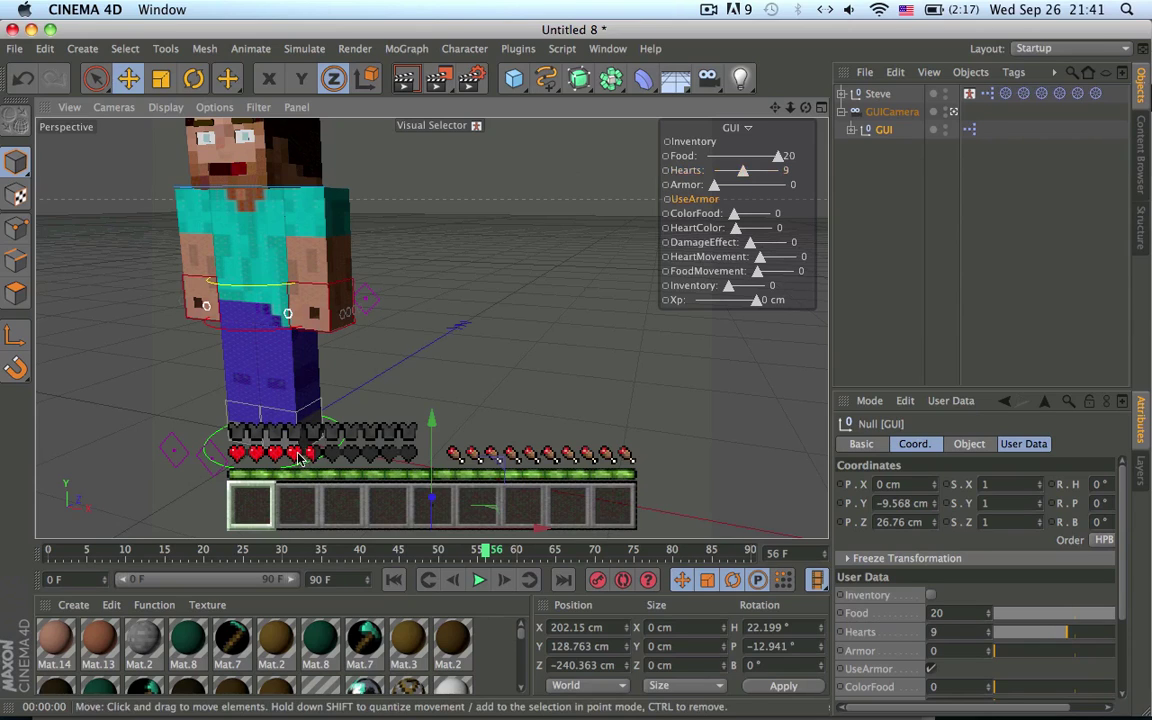
left_click_drag(743, 171, 774, 176)
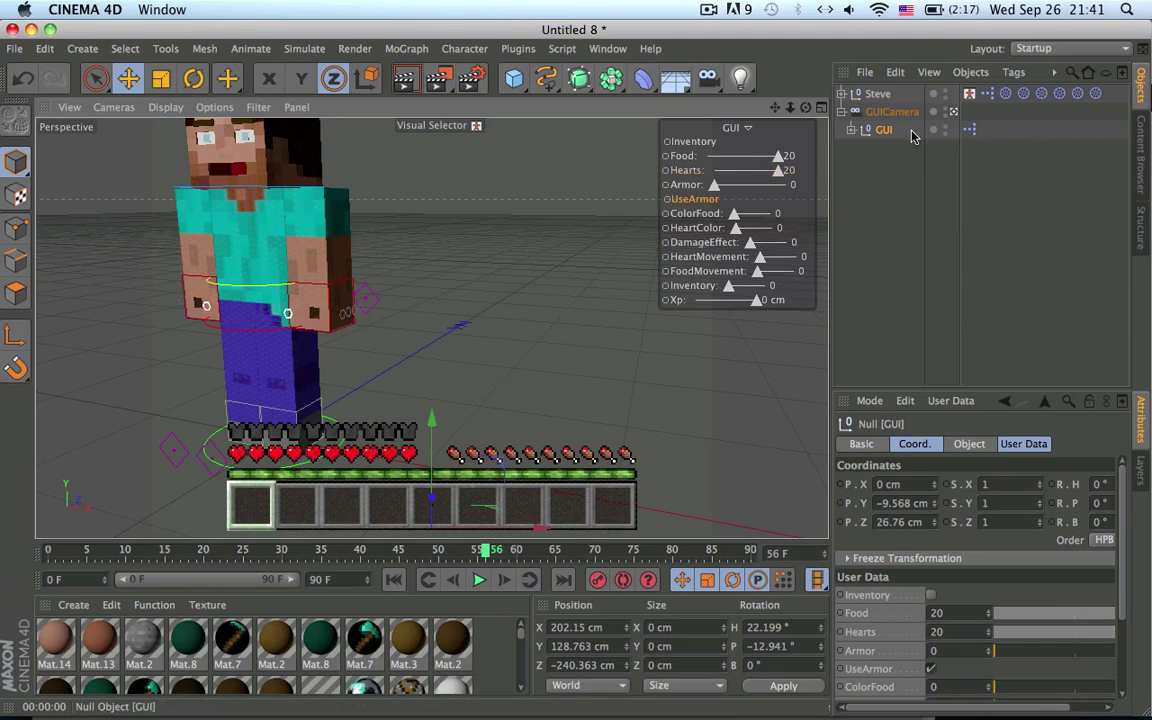
- Try the armor, food color and heart color controls, raising HeartColor to 2 and resetting it to 0
left_click_drag(716, 187, 633, 182)
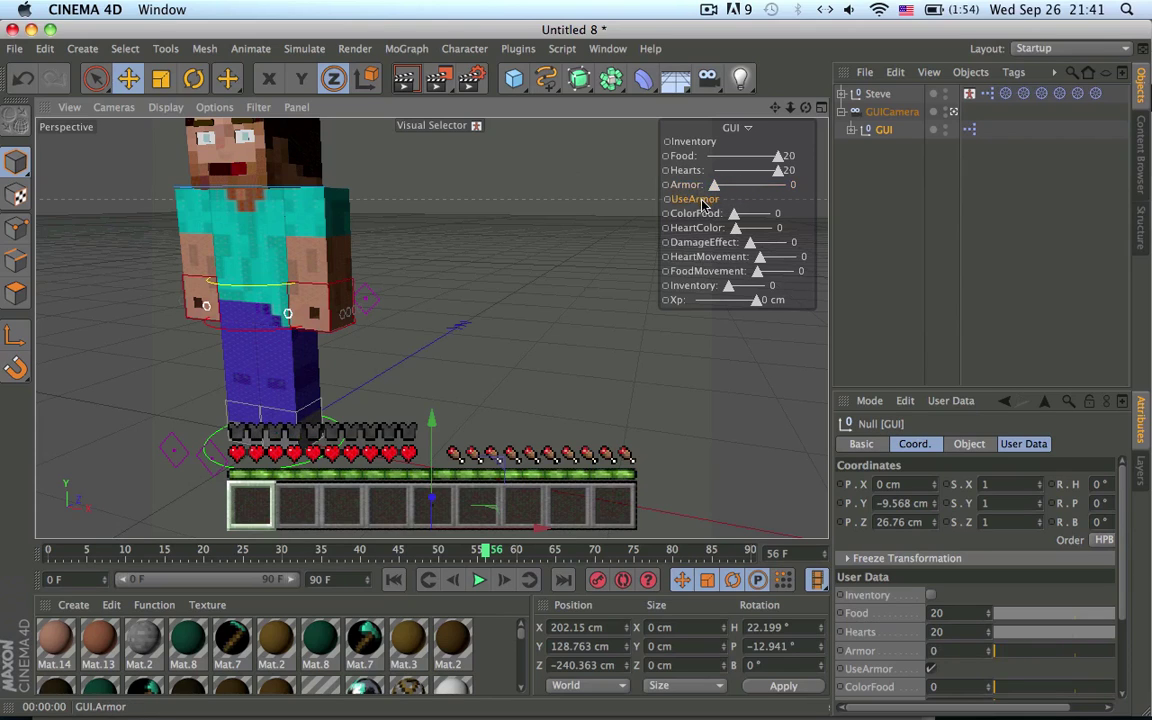
left_click(704, 201)
left_click_drag(733, 217, 707, 233)
left_click_drag(742, 234, 752, 233)
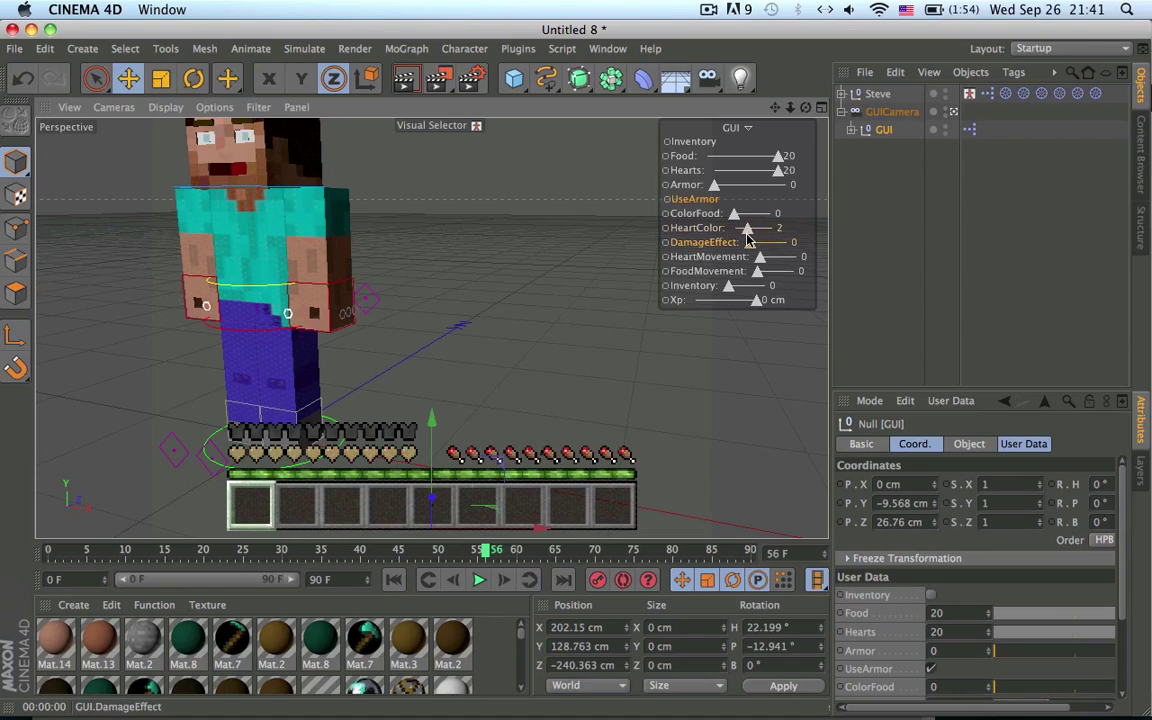
left_click_drag(750, 231, 738, 233)
- Animate DamageEffect with keyframes from 0 at frame 0 to 3 at frame 9
left_click_drag(56, 553, 3, 562)
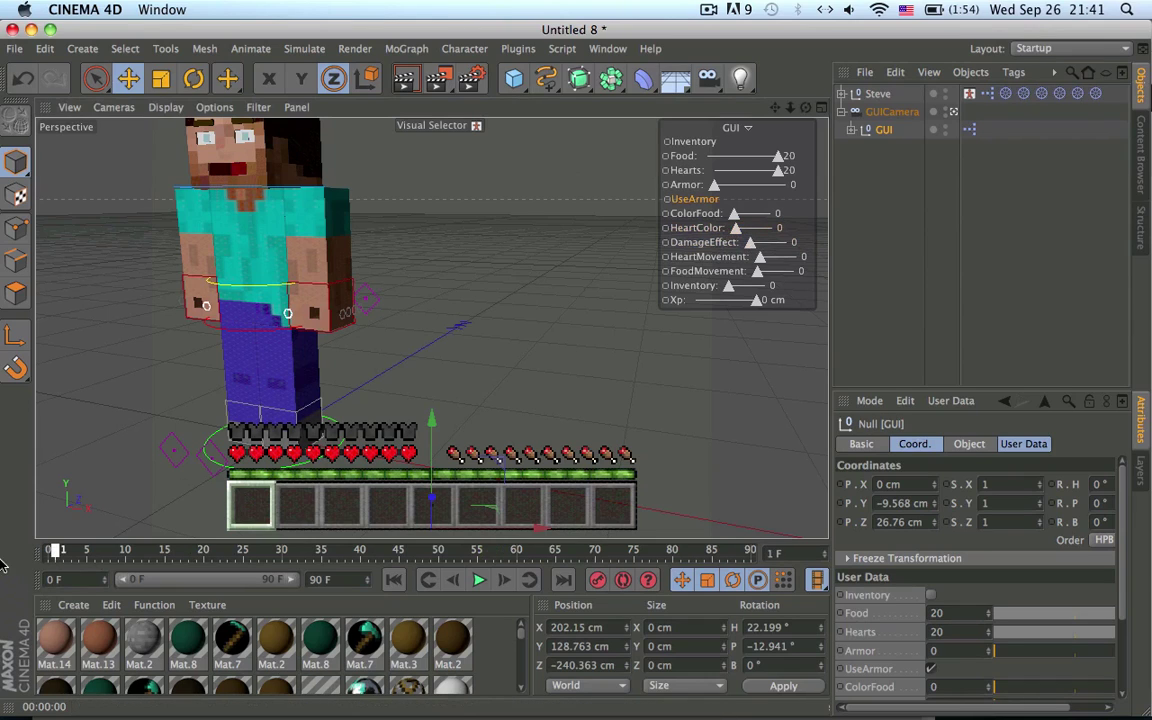
left_click(665, 242, "ctrl")
left_click_drag(91, 562, 121, 551)
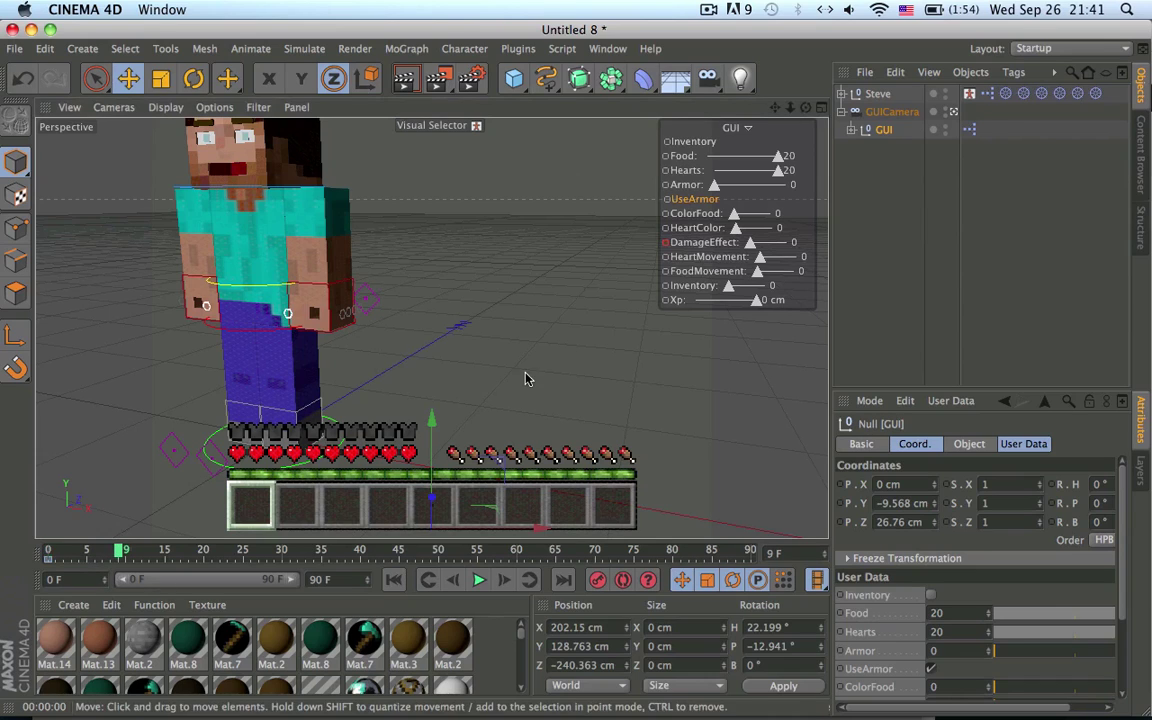
left_click_drag(760, 245, 790, 243)
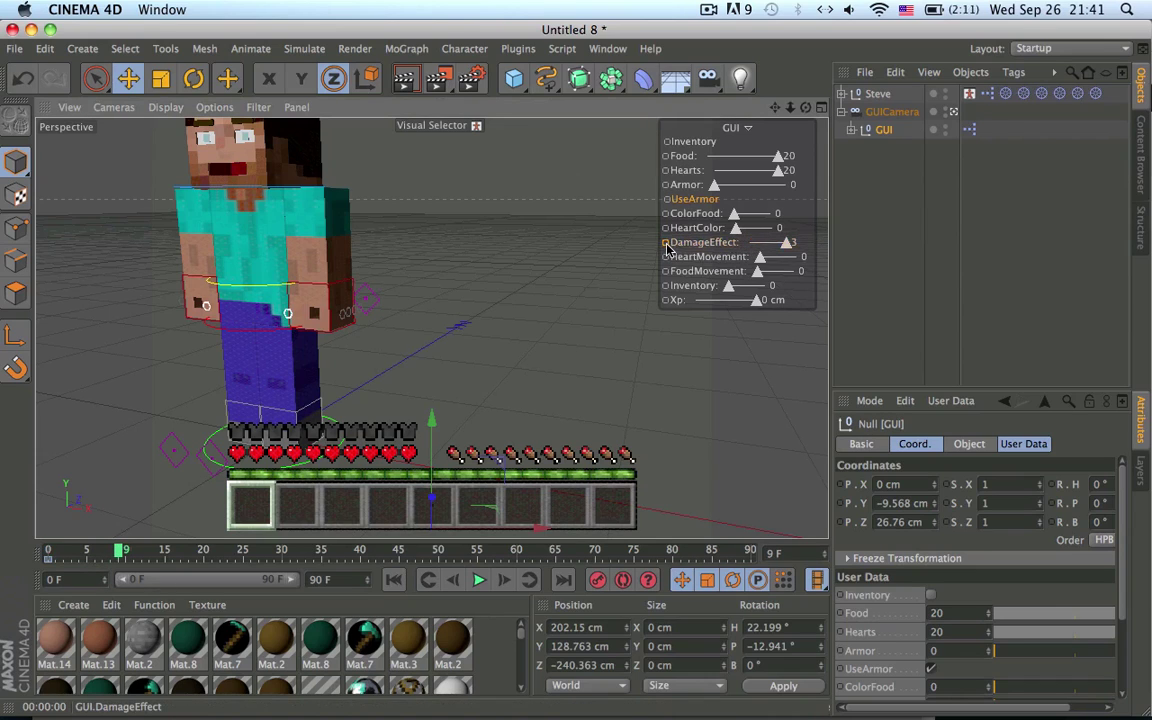
- Animate HeartMovement with keyframes from 0 at frame 0 to 1 at frame 9
left_click_drag(70, 556, 48, 552)
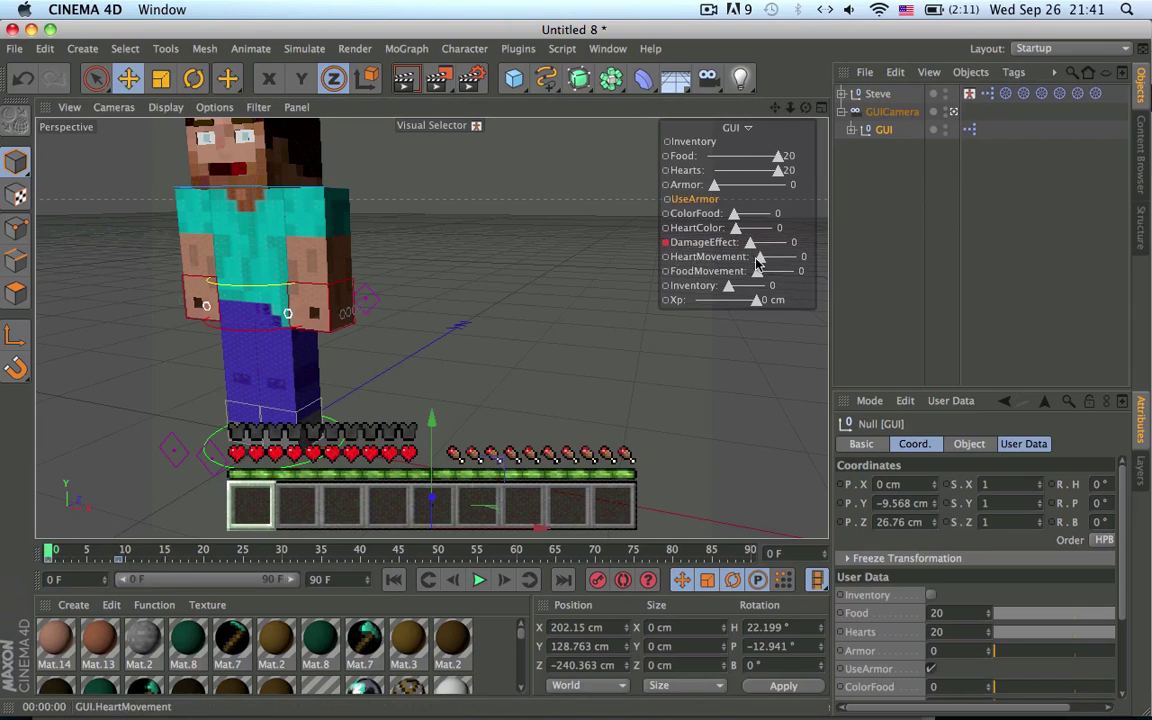
left_click(118, 553)
left_click_drag(760, 257, 843, 262)
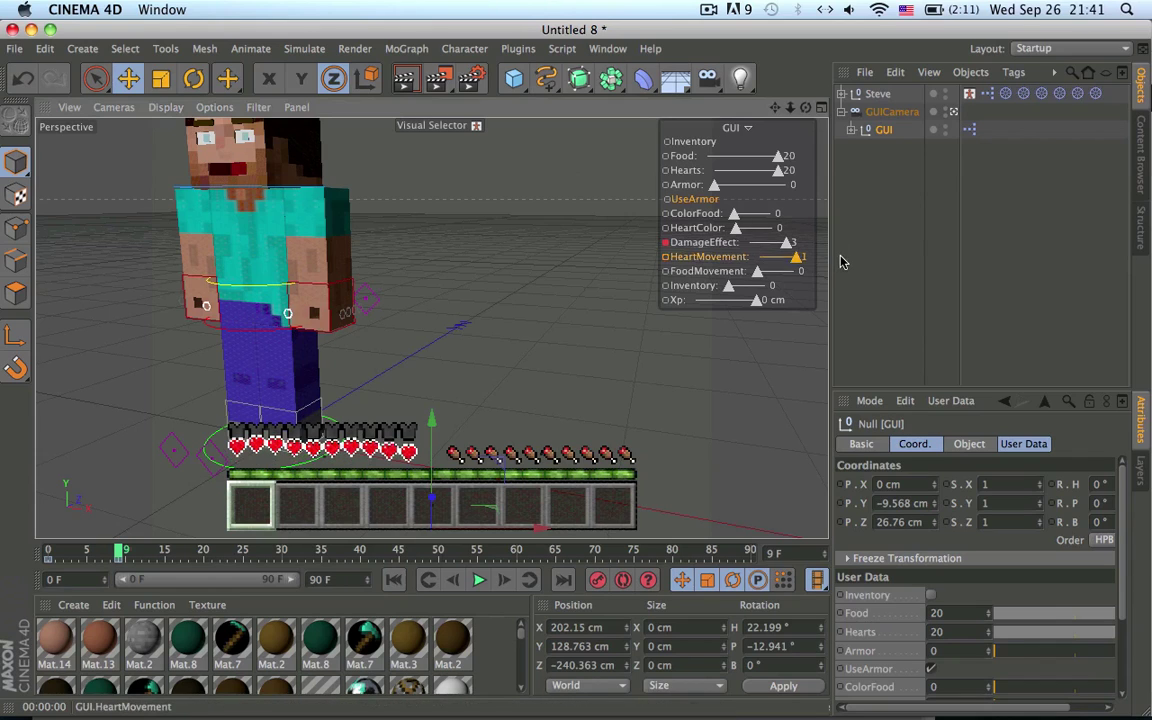
left_click(666, 258, "ctrl")
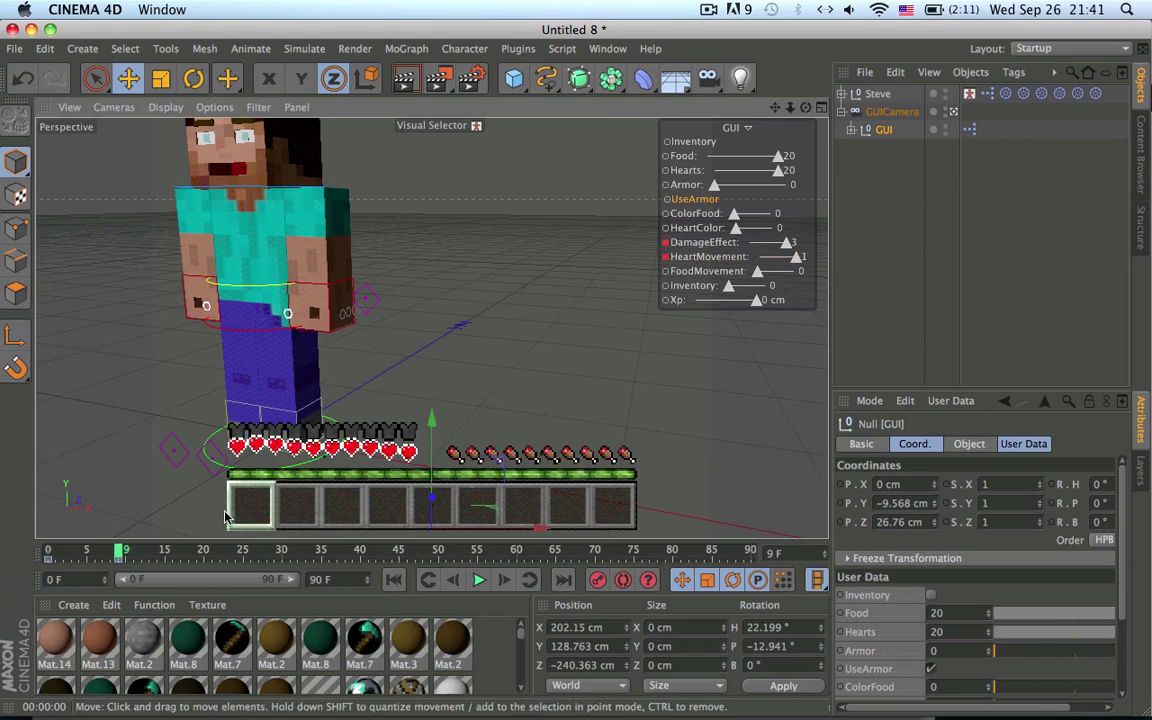
- Play the animation from frame 0 and review the damage and heart motion around frame 9
left_click(44, 553)
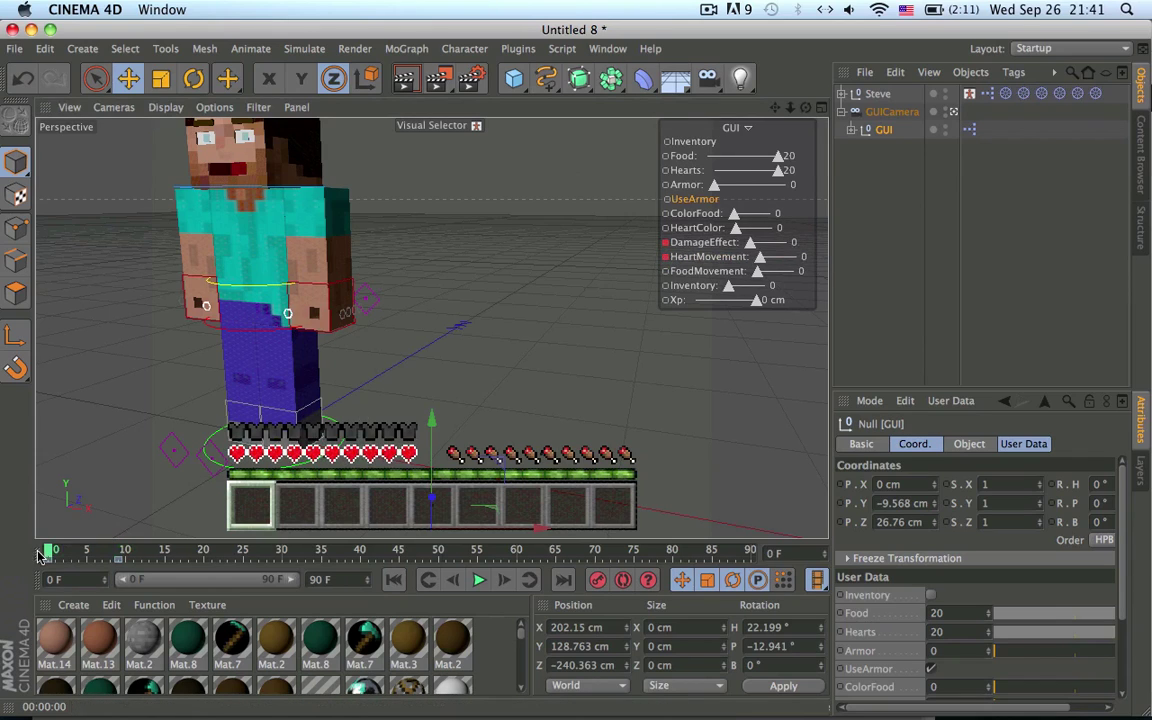
left_click(476, 580)
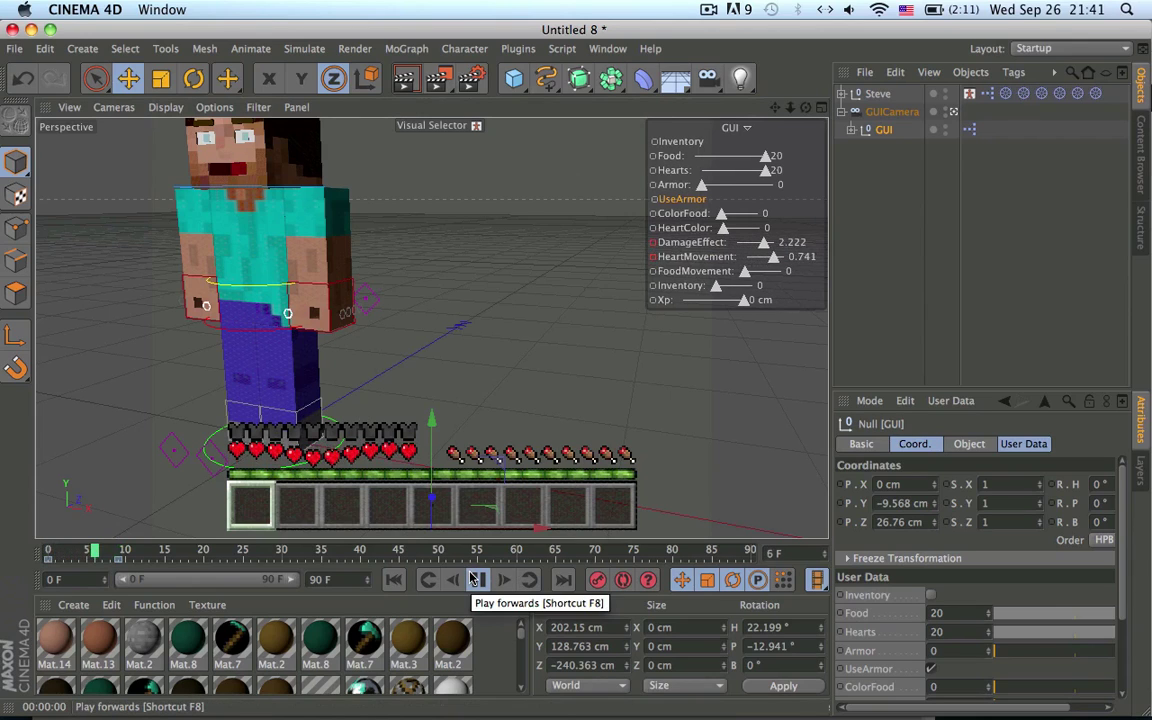
left_click(476, 580)
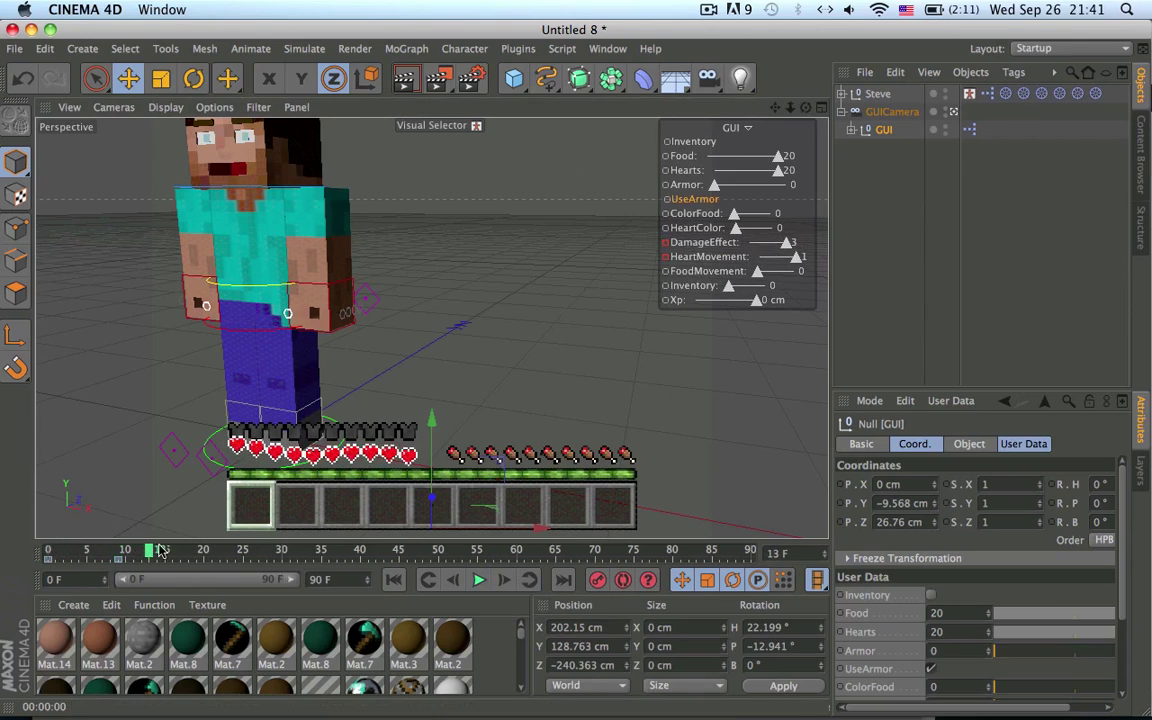
left_click_drag(150, 552, 120, 551)
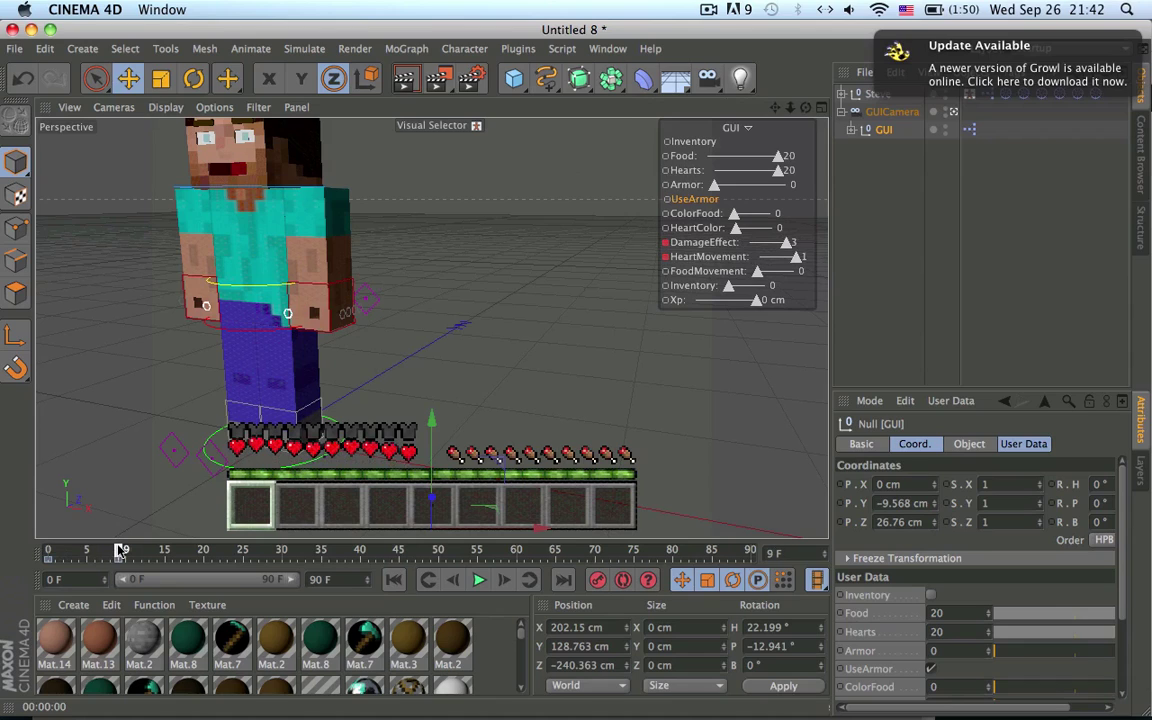
- Undo the DamageEffect and HeartMovement keyframes
key("super+z")
key("super+z")
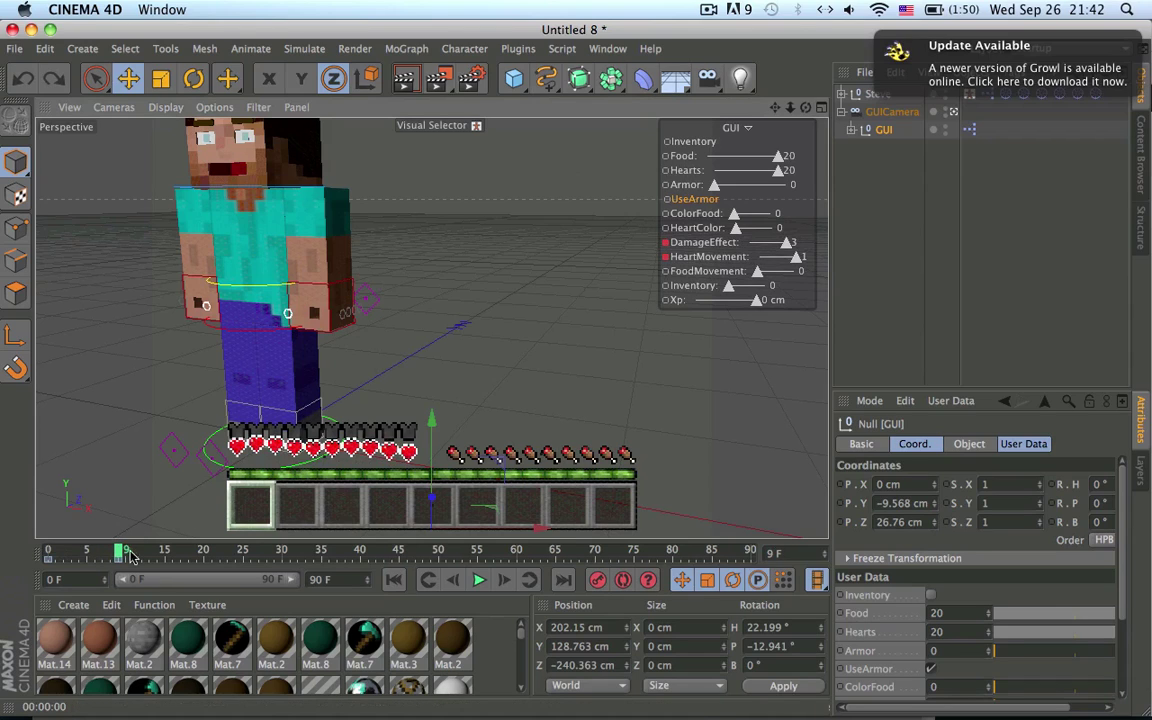
- Set HeartMovement to 1 without keyframes and preview the motion by playing from frame 0
left_click_drag(113, 550, 2, 561)
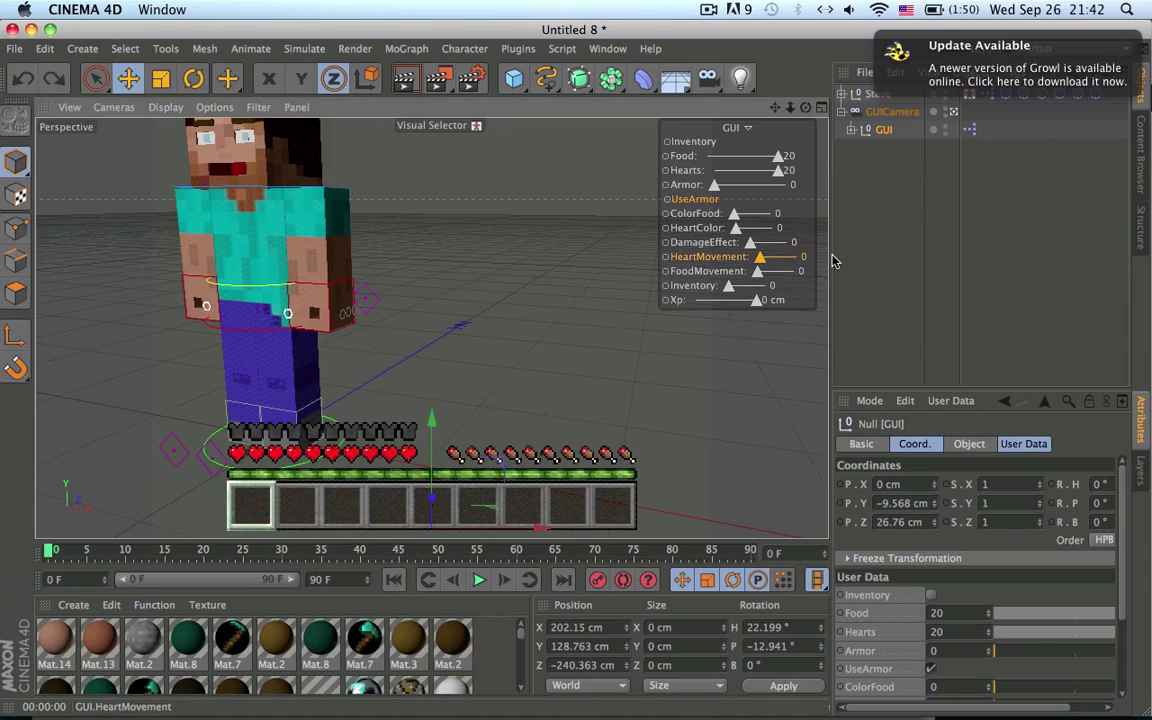
left_click(478, 579)
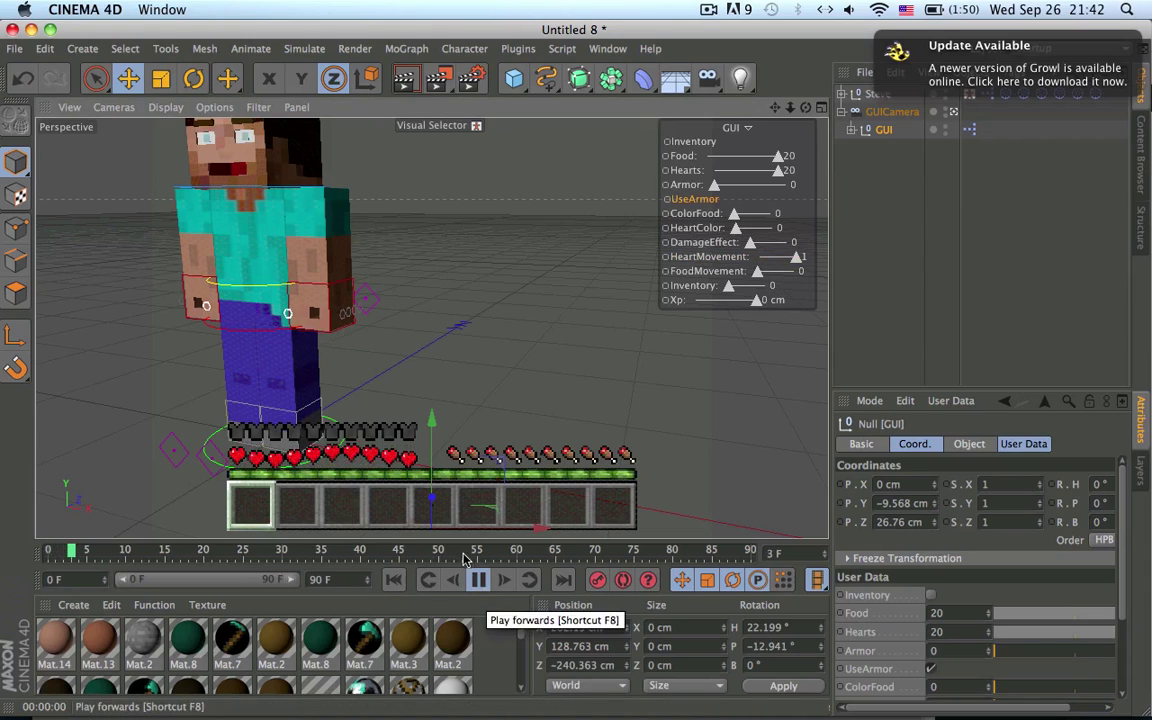
left_click(478, 579)
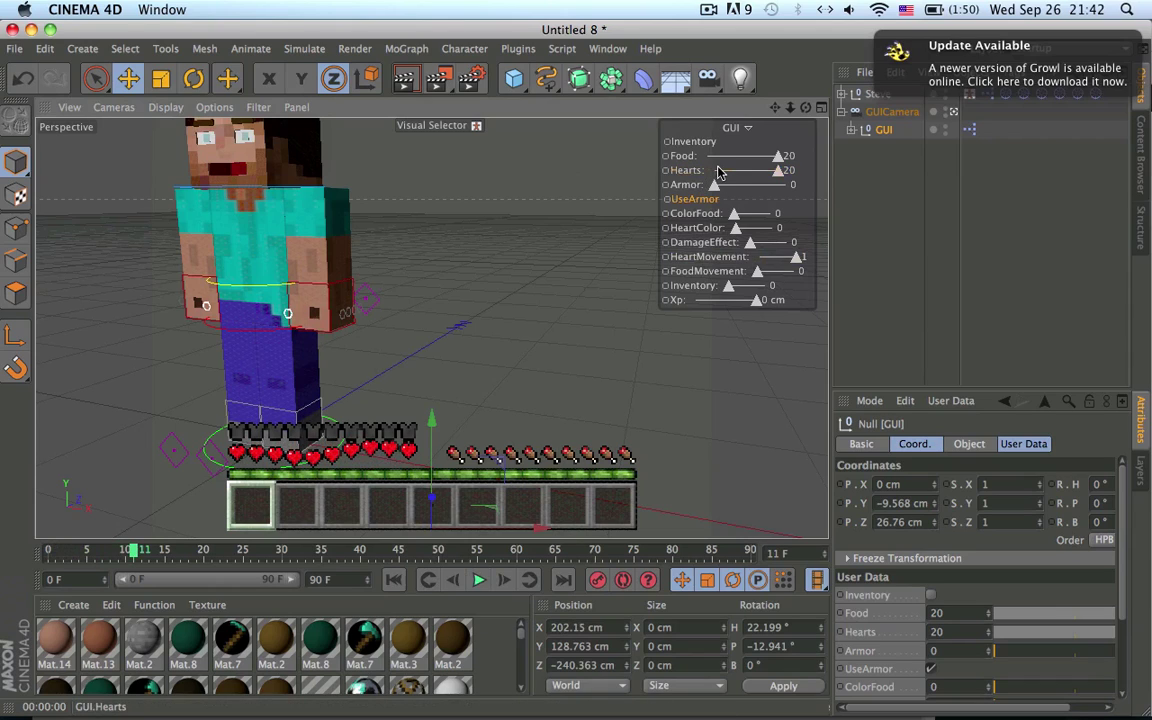
- Set Hearts to 1 and FoodMovement to 1 on the GUI null, previewing the heart and food motion in playback
left_click(718, 172)
left_click(479, 580)
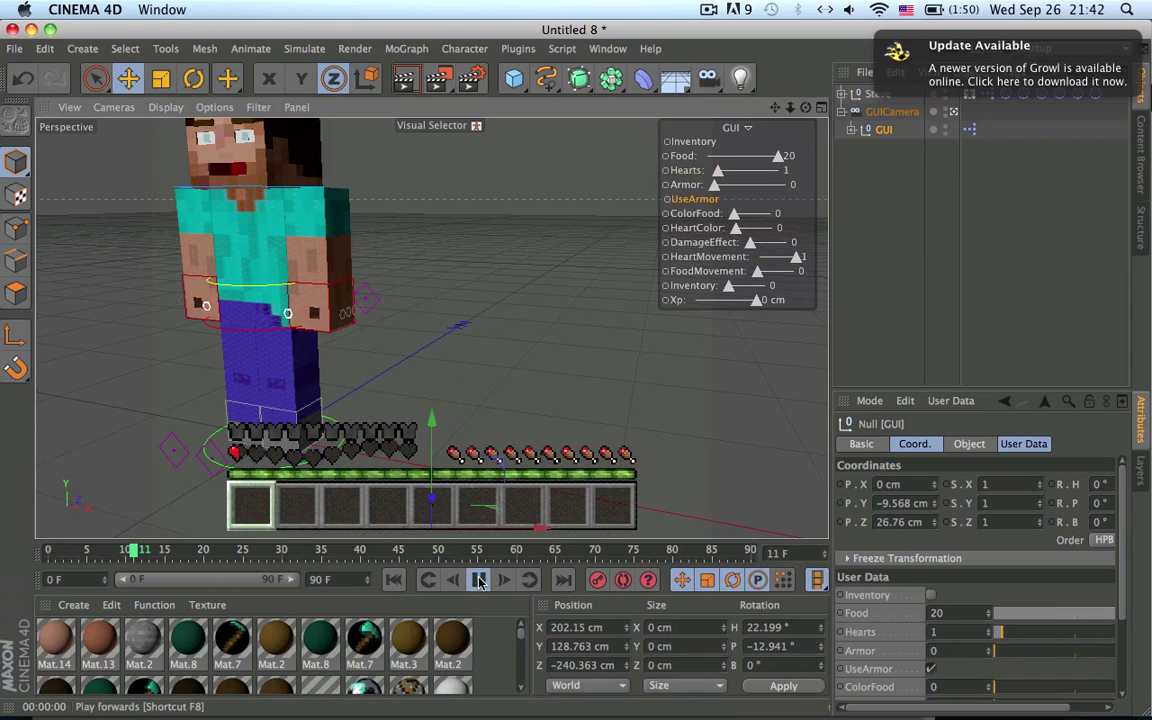
left_click_drag(755, 272, 797, 272)
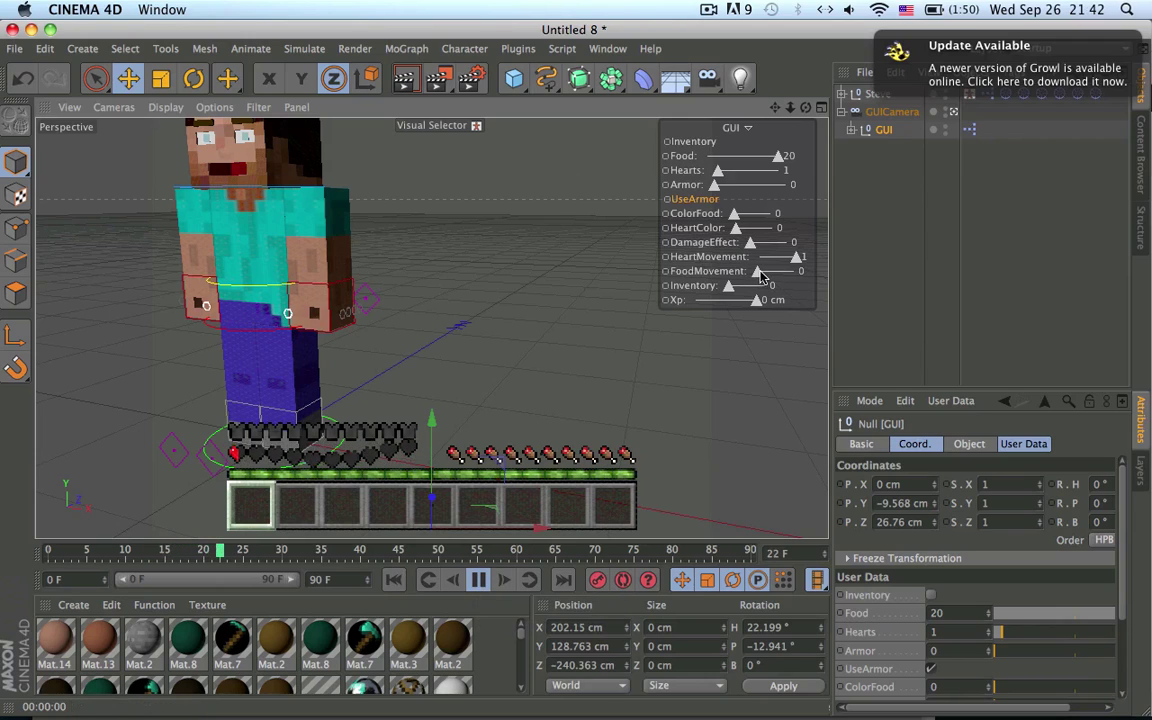
left_click(480, 580)
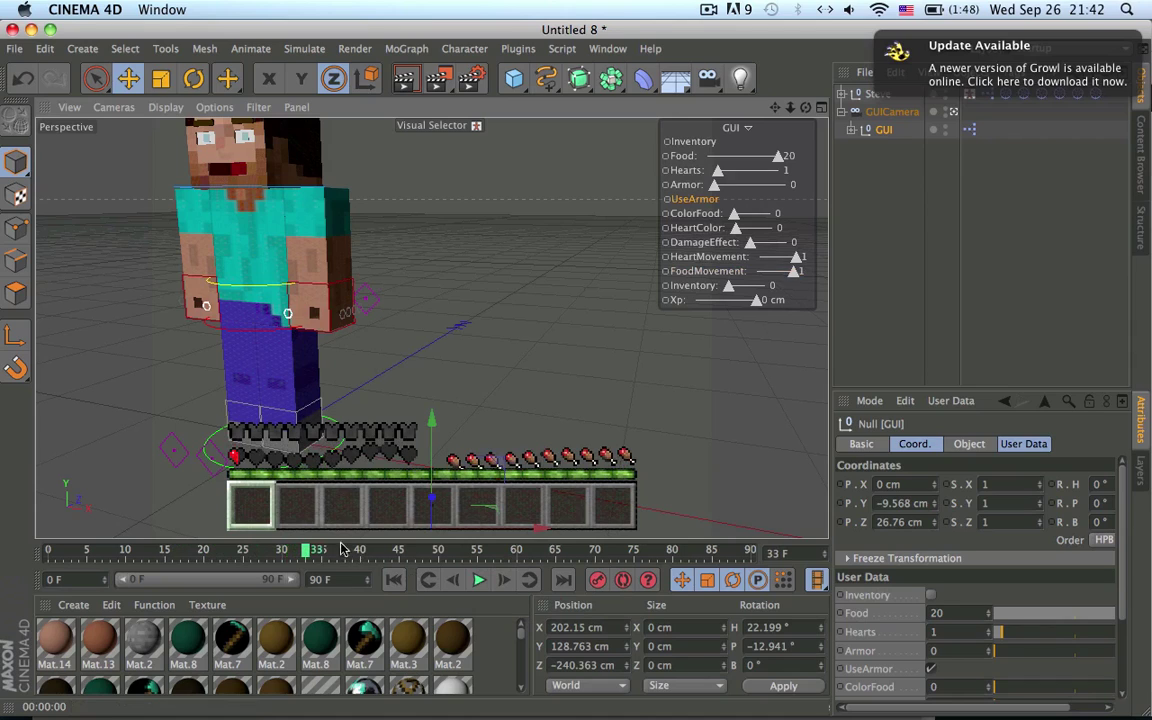
- Set HeartMovement and FoodMovement back to 0 on the GUI null
left_click_drag(796, 258, 777, 289)
left_click_drag(743, 290, 506, 378)
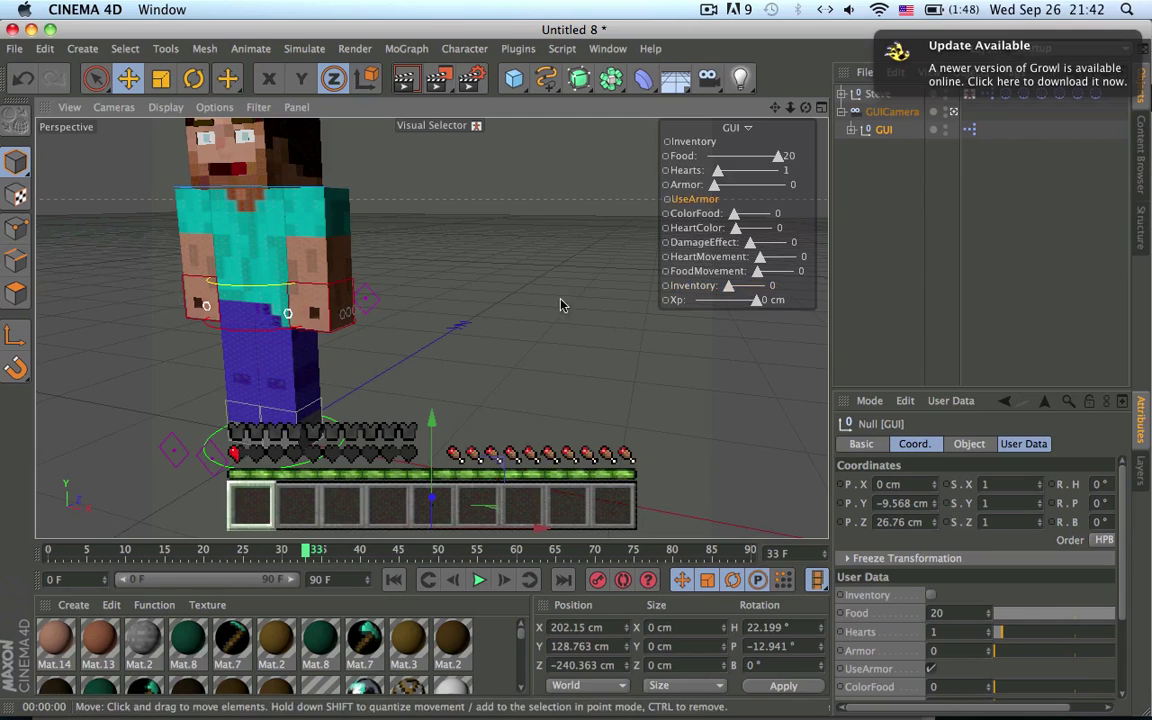
middle_click_drag(417, 276, 447, 306, "alt")
middle_click_drag(486, 417, 415, 279, "alt")
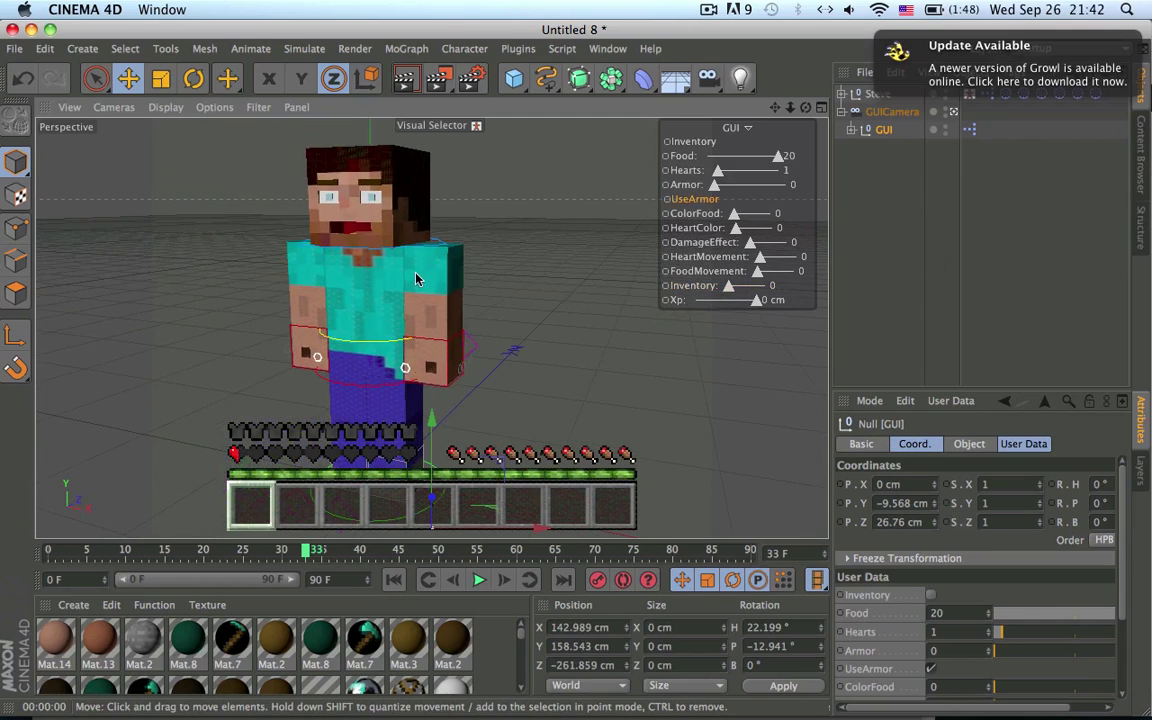
right_click_drag(415, 279, 370, 282, "alt")
middle_click_drag(370, 282, 482, 252, "alt")
right_click_drag(482, 252, 488, 334, "alt")
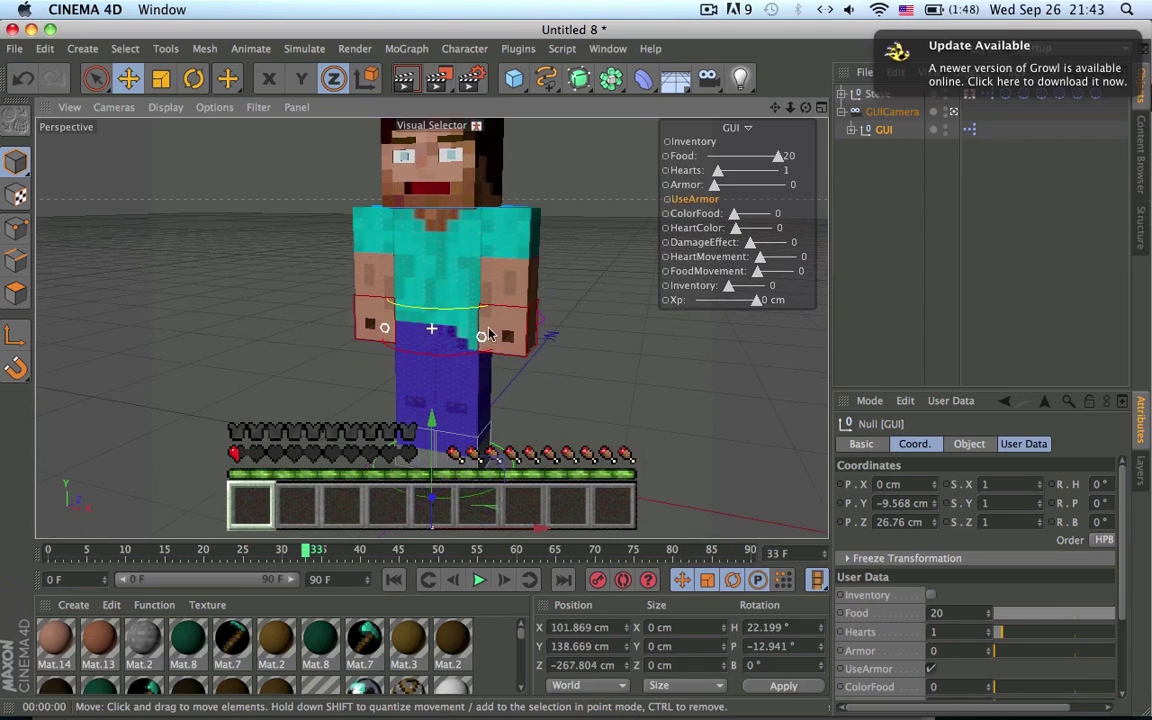
- Expand the GUI null's hierarchy and open the first XPresso expression on Hearts
left_click(729, 313)
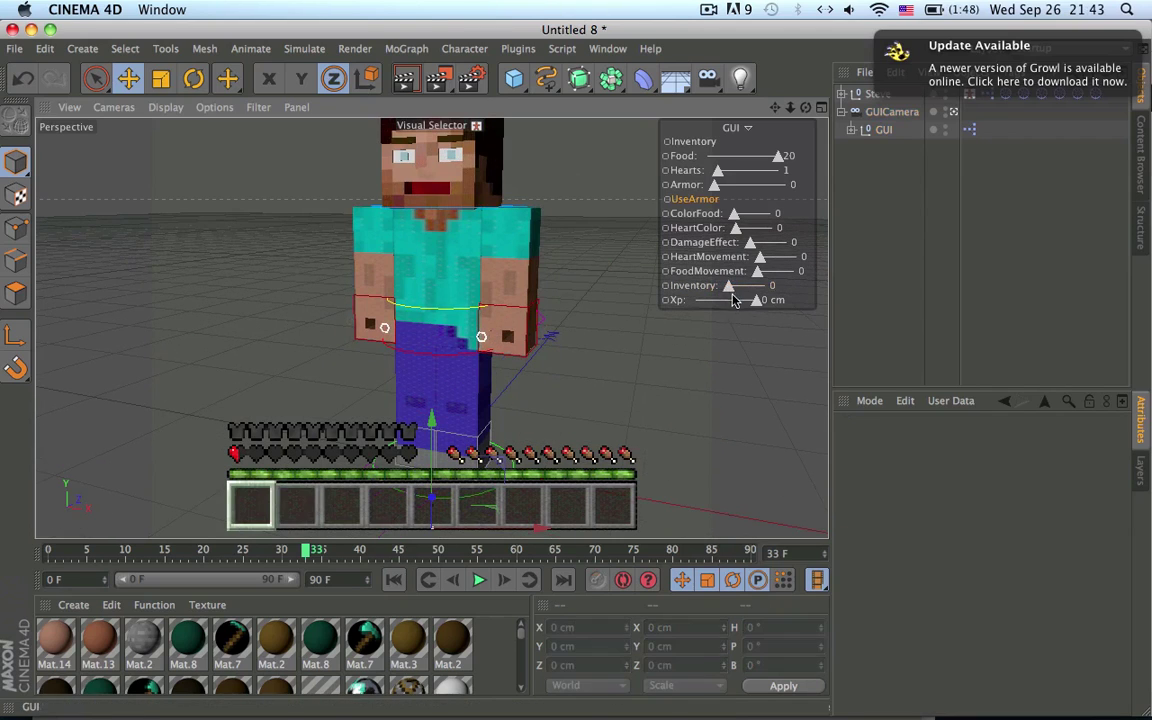
left_click(885, 131)
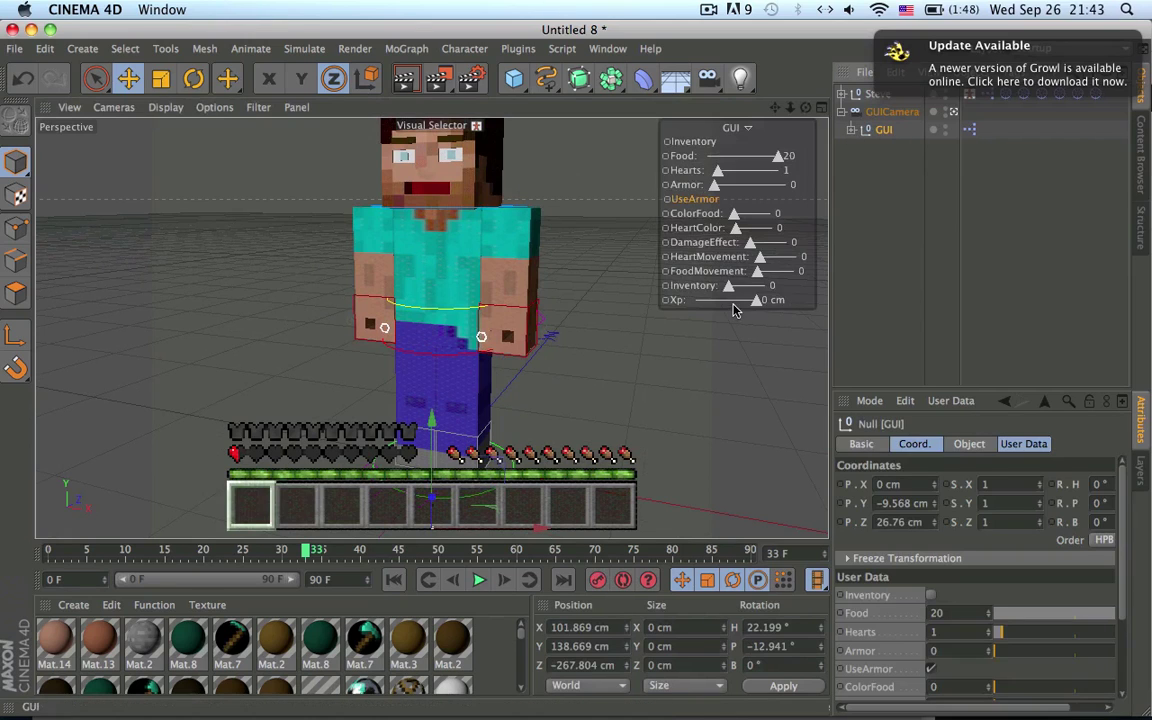
left_click_drag(724, 306, 762, 300)
left_click(851, 130)
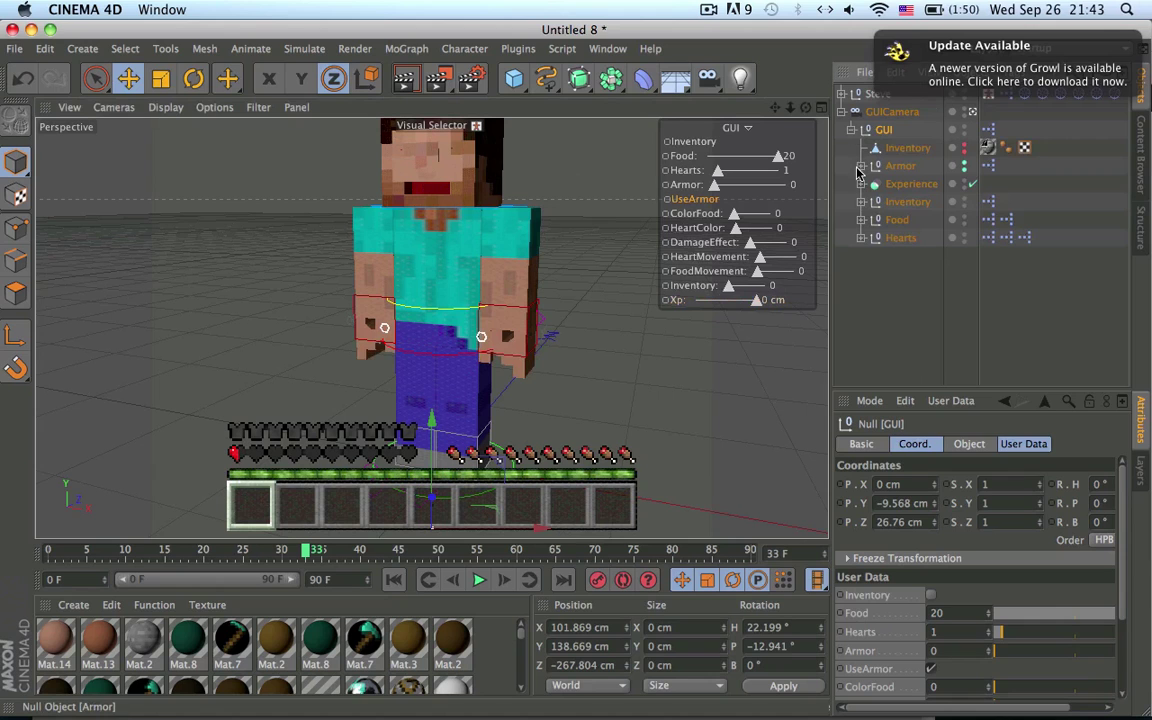
left_click(955, 165)
left_click(1018, 225)
double_click(993, 239)
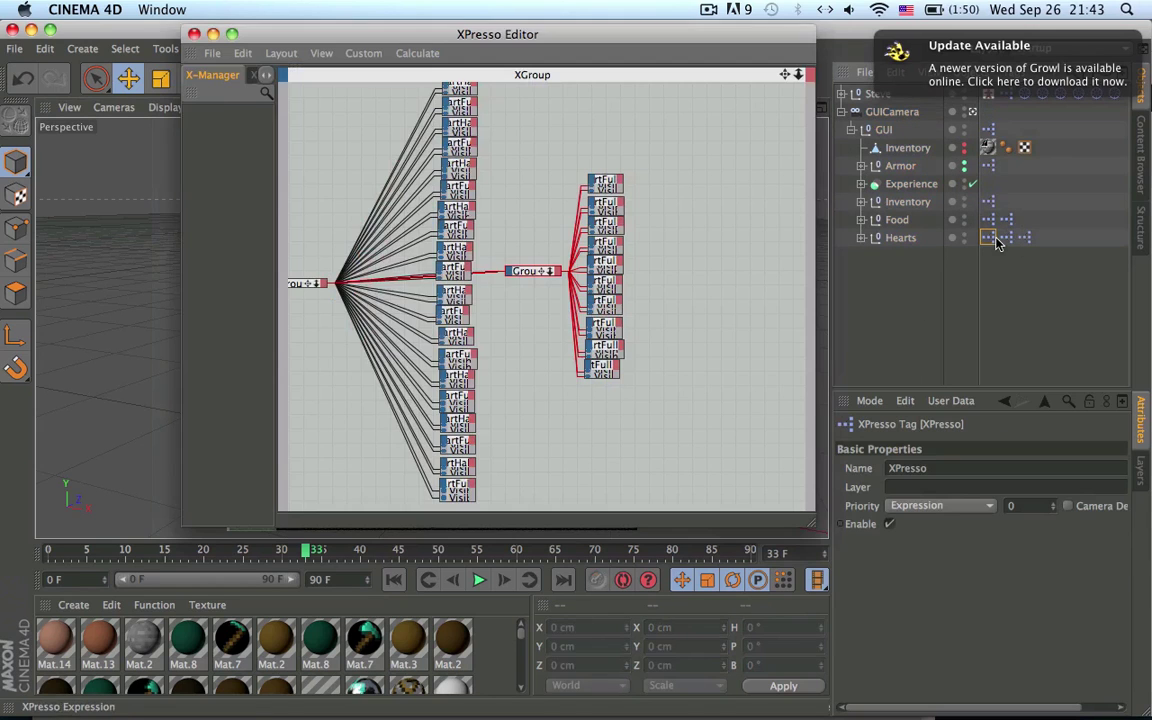
- Unfold the first XGroup in the Hearts expression, examine its Compare and NOT nodes, and fold it again
middle_click_drag(291, 280, 513, 280, "alt")
scroll(448, 270, "down", 2)
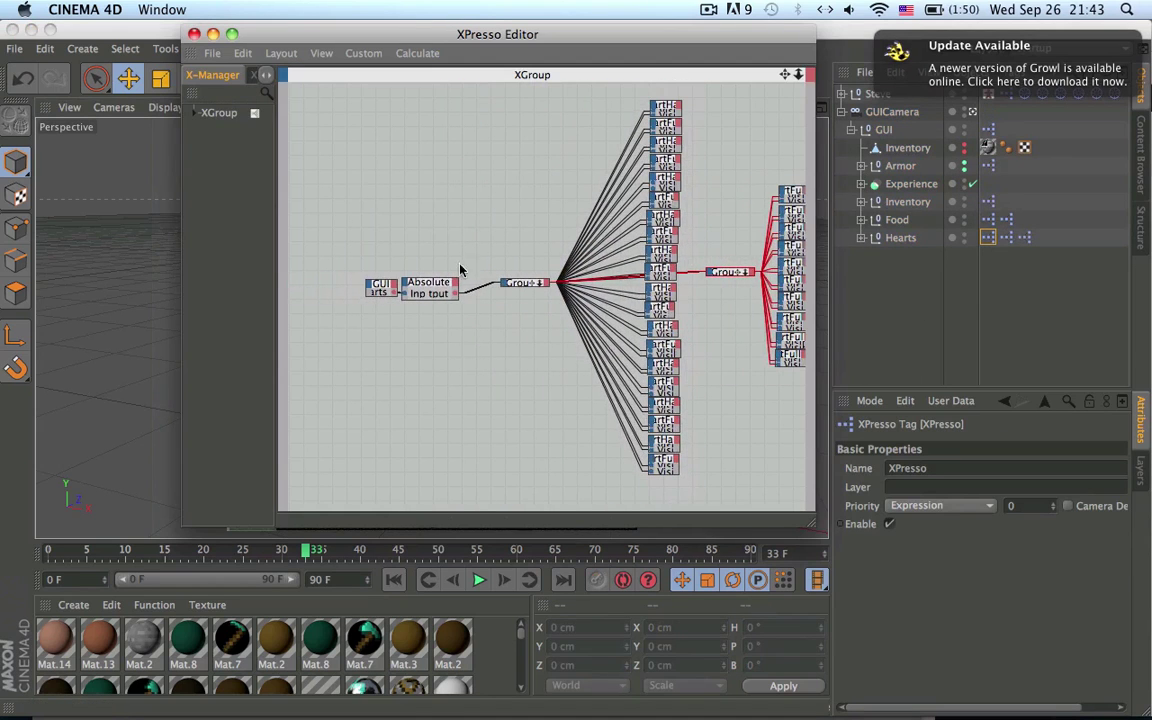
middle_click_drag(690, 296, 636, 291, "alt")
right_click_drag(690, 296, 780, 296, "alt")
scroll(684, 288, "down", 3)
double_click(463, 278)
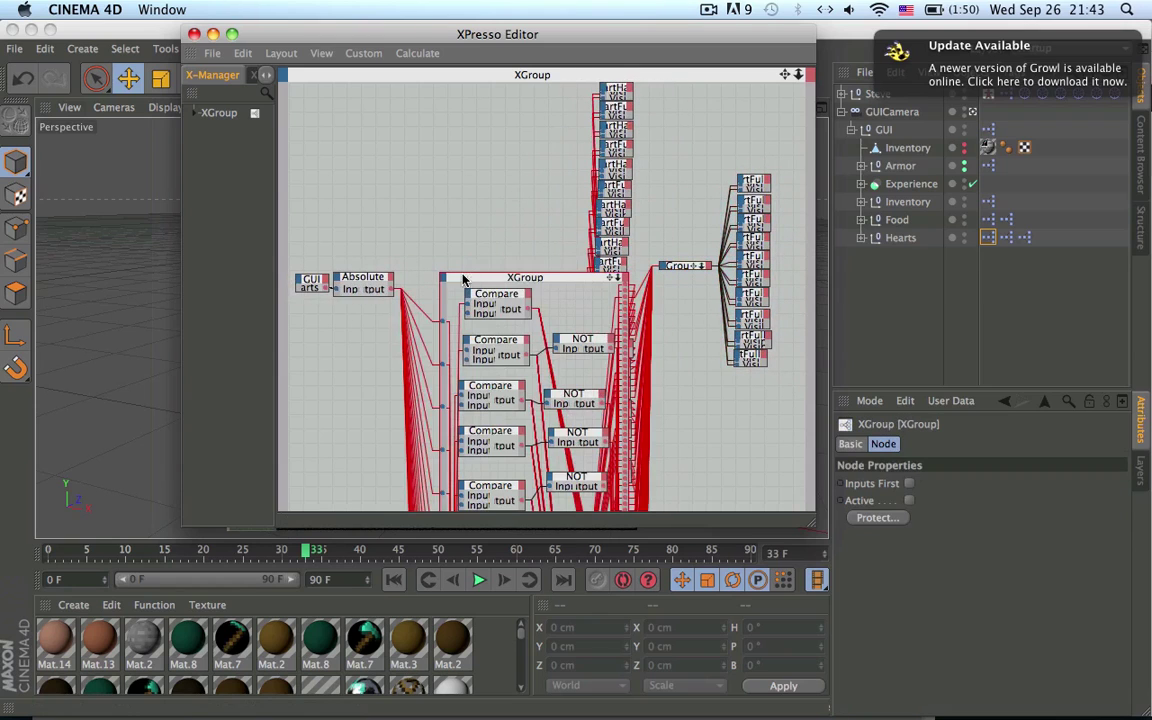
left_click_drag(499, 280, 437, 76)
middle_click_drag(462, 222, 437, 2, "alt")
middle_click_drag(545, 340, 549, 637, "alt")
middle_click_drag(449, 99, 453, 503, "alt")
middle_click_drag(494, 139, 499, 186, "alt")
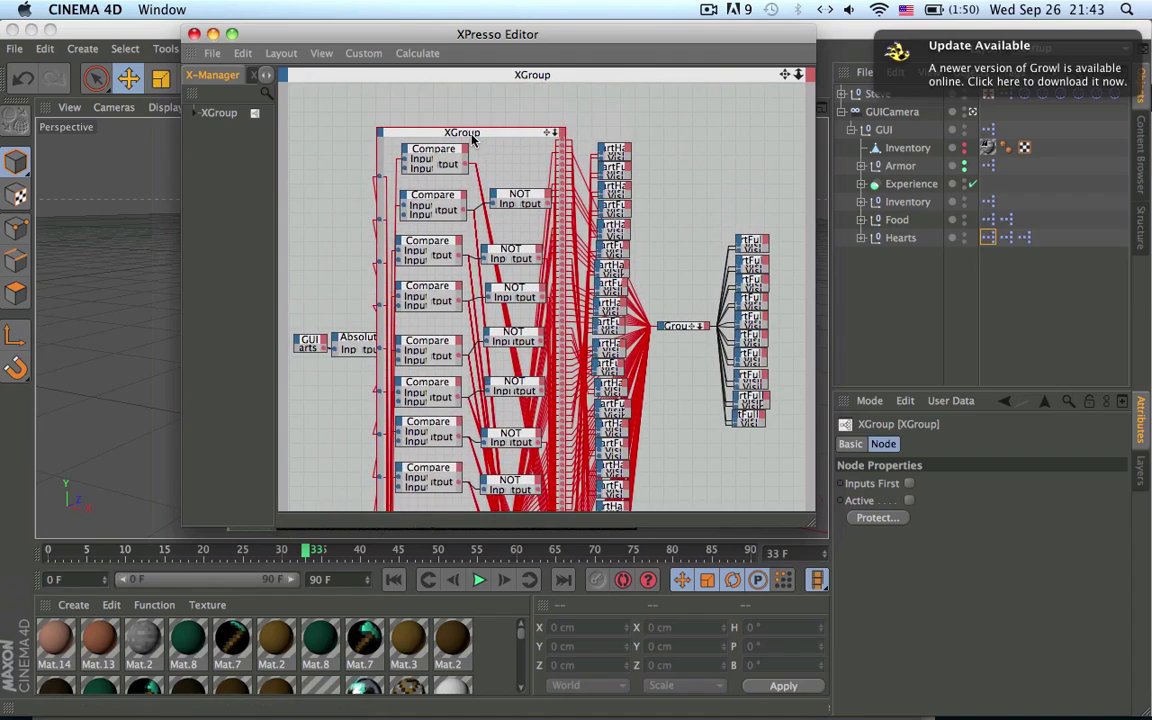
double_click(474, 140)
left_click_drag(425, 137, 481, 341)
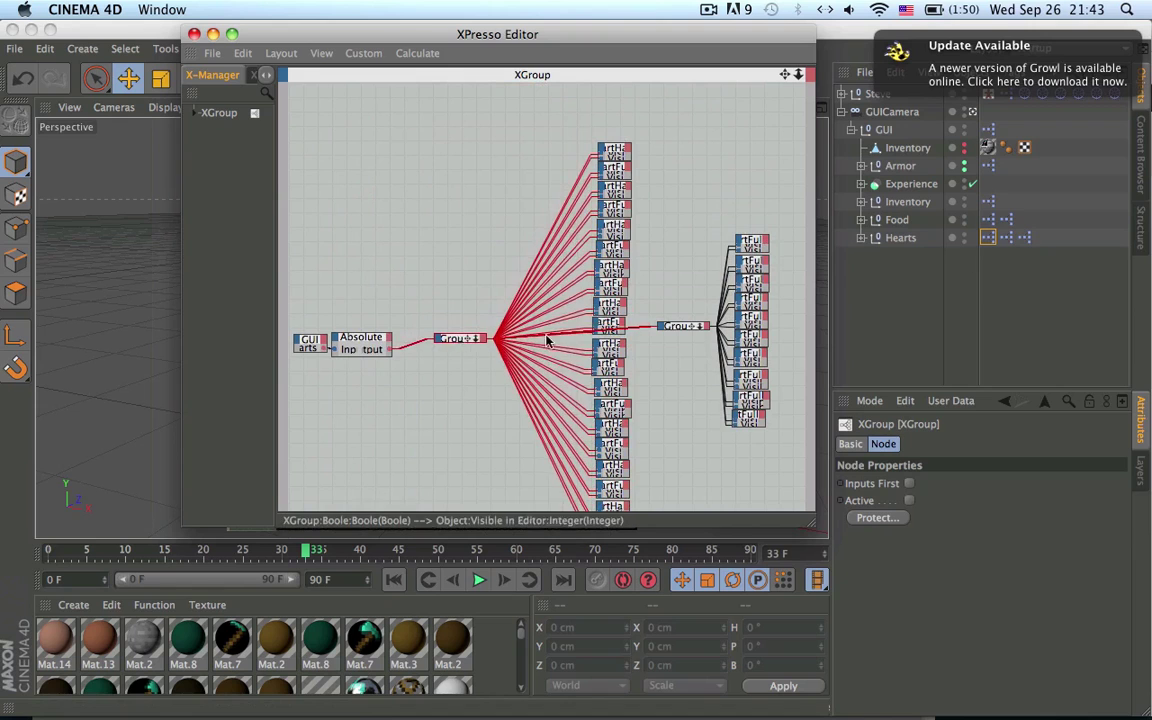
- Unfold the second XGroup in the Hearts expression, inspect one of its Math:Add nodes, and fold the group again
middle_click_drag(747, 380, 586, 339, "alt")
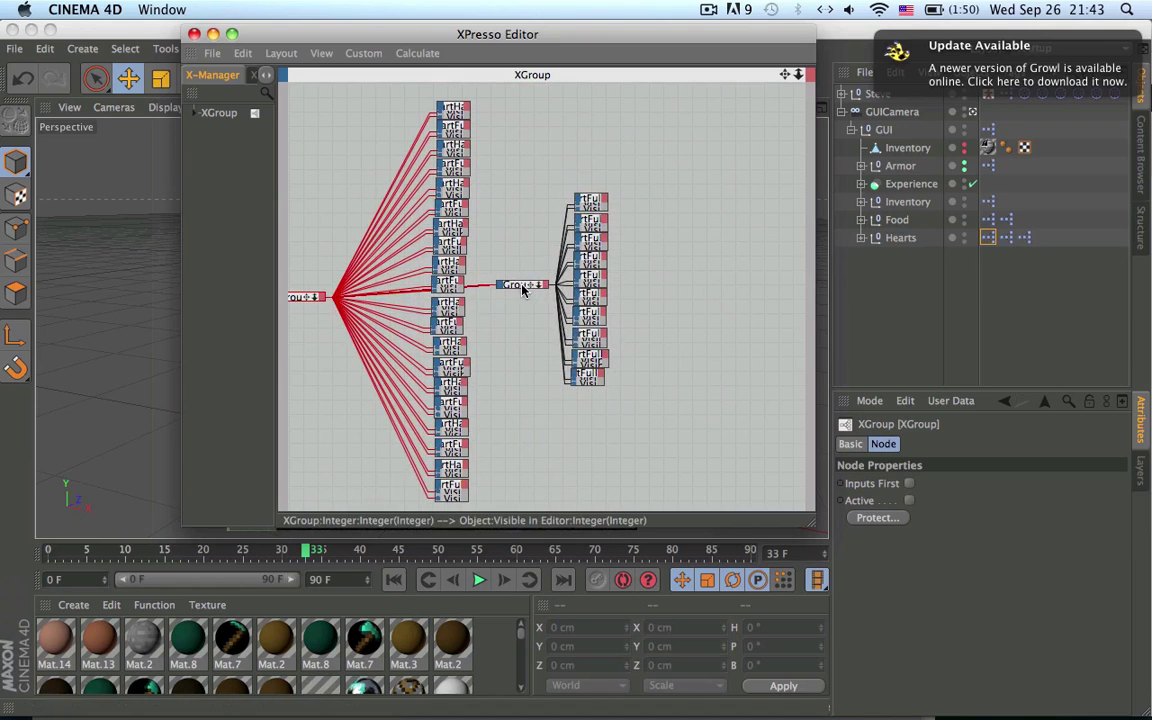
double_click(522, 286)
left_click_drag(577, 288, 435, 155)
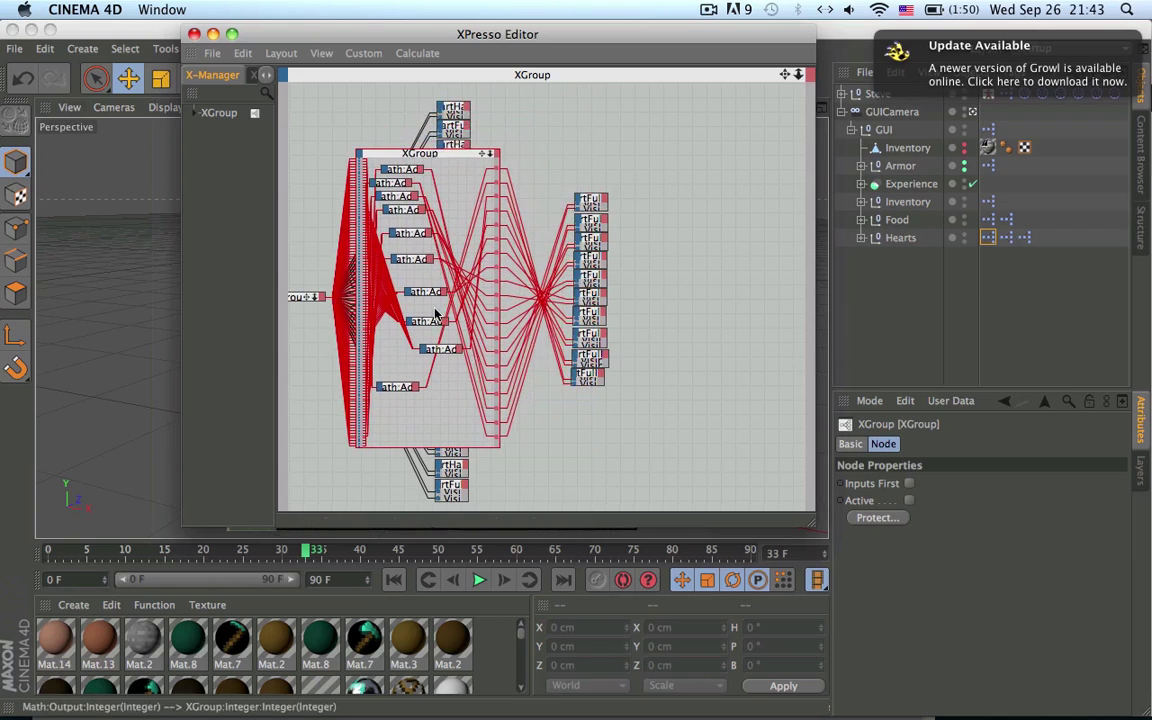
left_click(403, 390)
double_click(403, 390)
mouse_move(413, 390)
left_mouse_down()
mouse_move(432, 140)
mouse_move(409, 188)
mouse_move(414, 397)
left_mouse_up()
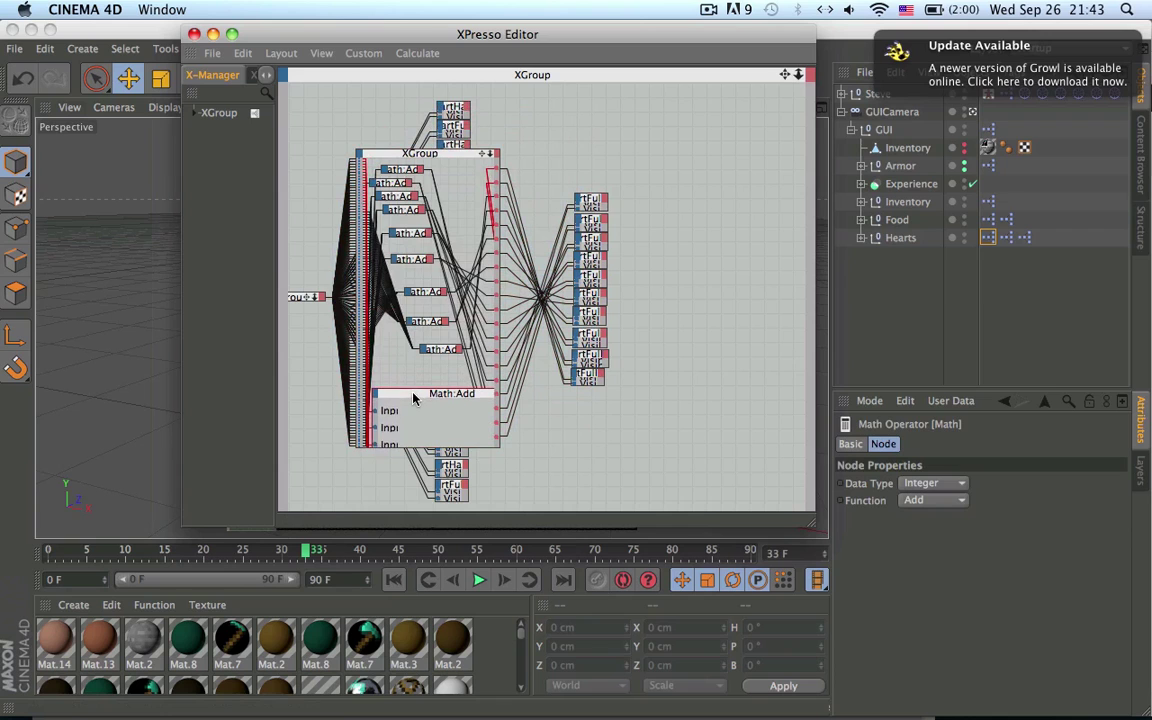
double_click(414, 396)
left_click_drag(408, 157, 530, 283)
double_click(560, 190)
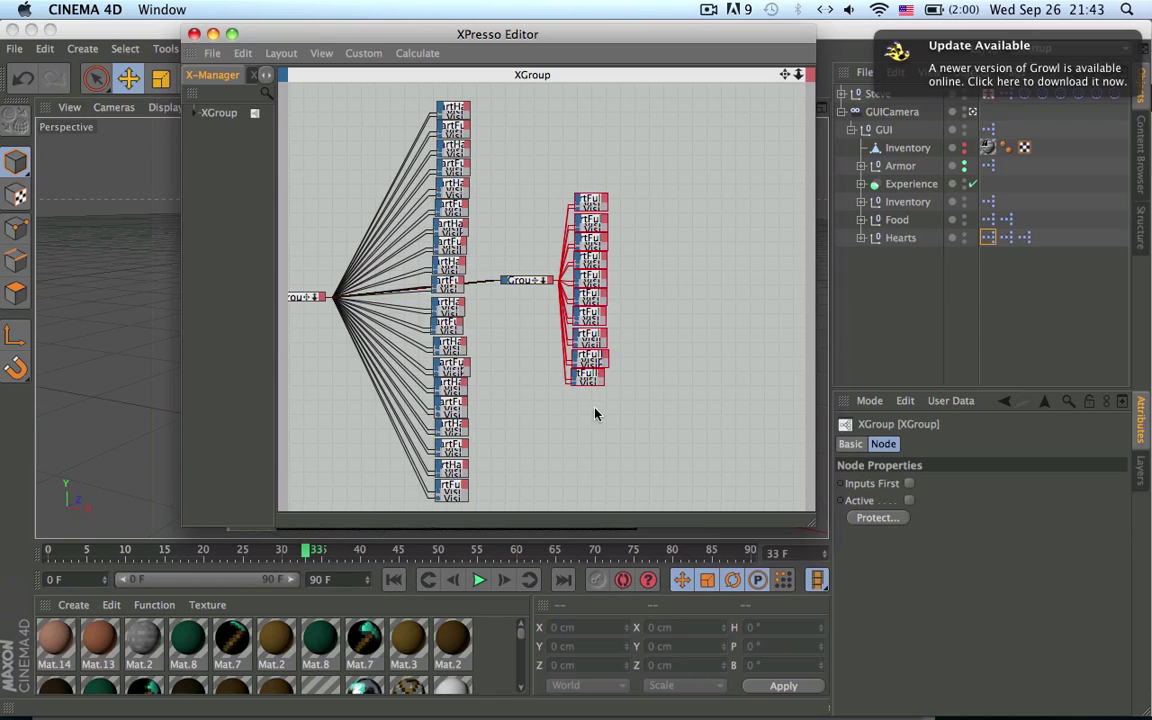
left_click(595, 411)
- Collapse the GUI and Absolute nodes at the start of the Hearts node graph
middle_click_drag(582, 369, 731, 383, "alt")
middle_click_drag(418, 274, 596, 210, "alt")
left_click_drag(543, 270, 516, 274)
double_click(541, 246)
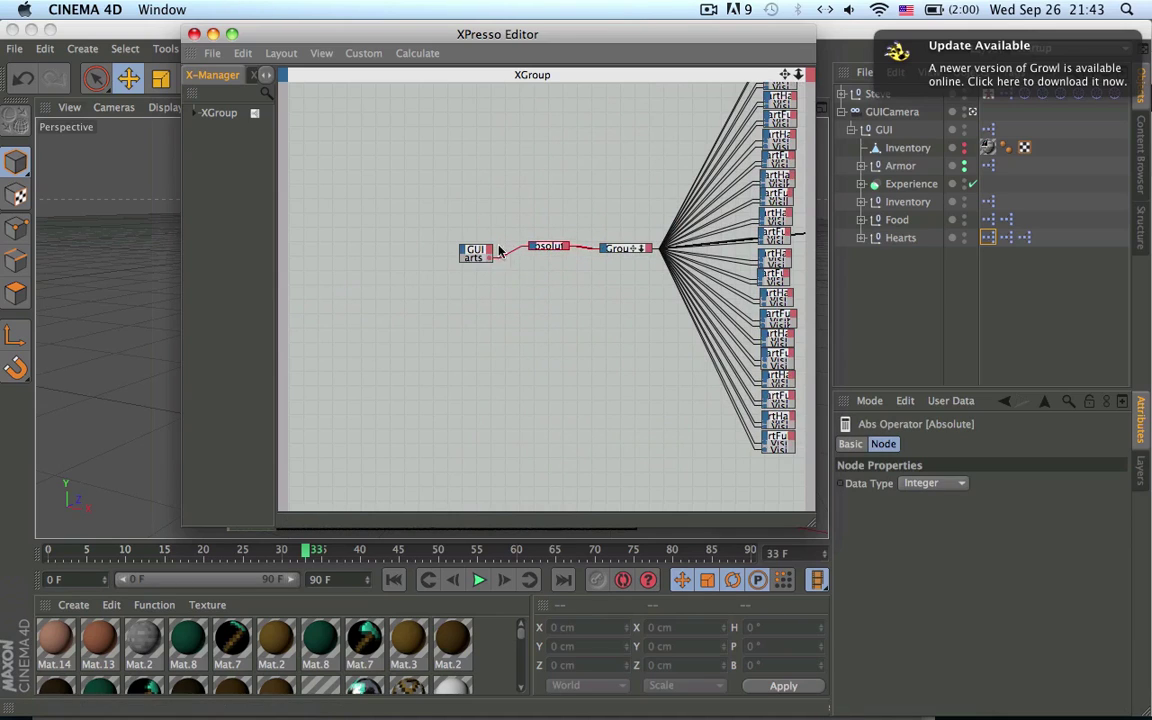
left_click(474, 248)
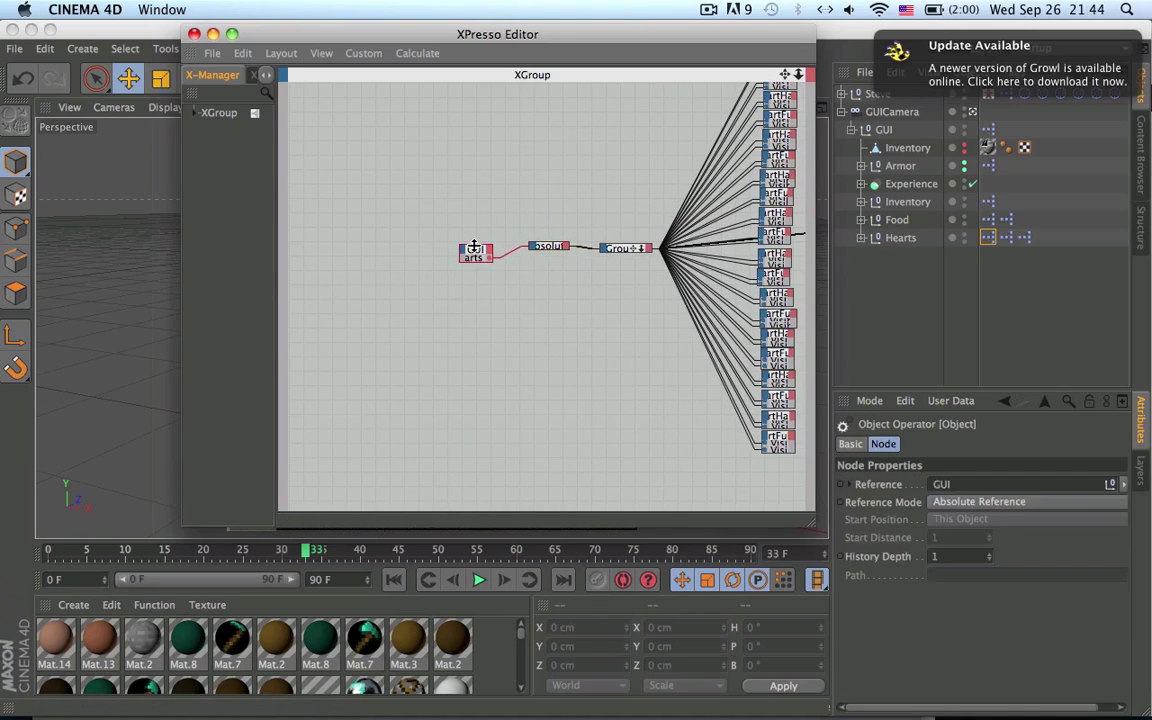
left_click(550, 246)
left_click_drag(508, 205, 640, 302)
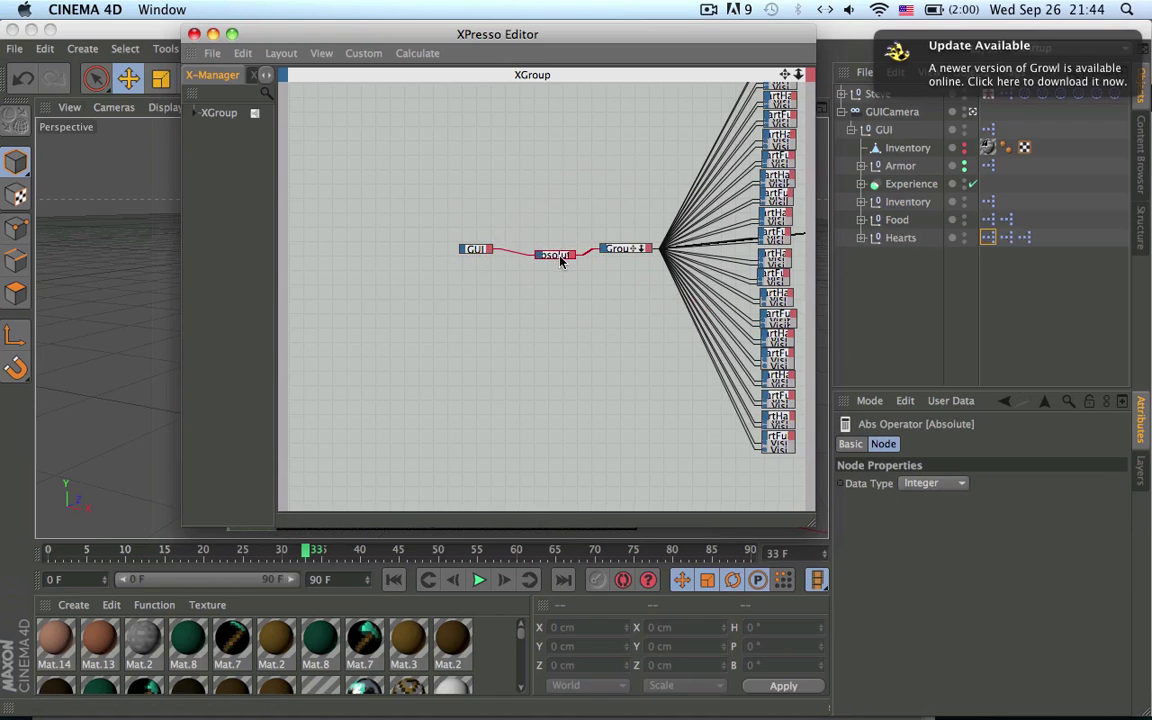
- Look over the whole Hearts visibility graph and close the XPresso Editor
middle_click_drag(545, 251, 275, 227, "alt")
middle_click_drag(461, 87, 557, 167, "alt")
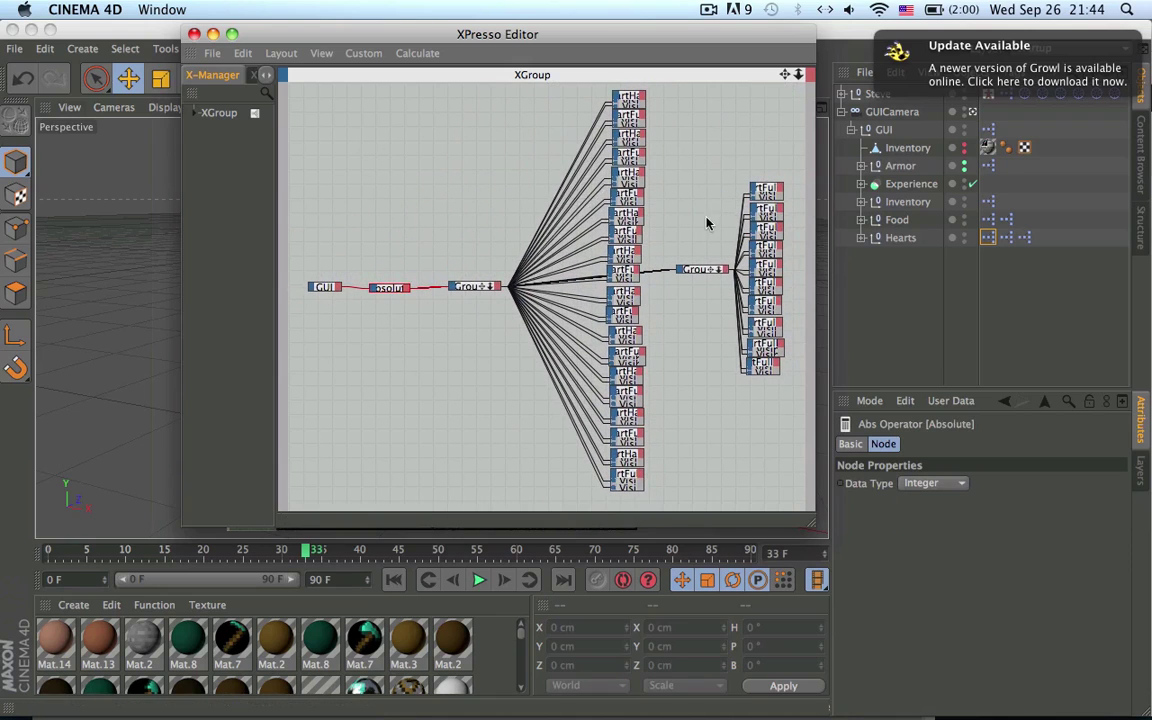
middle_click_drag(705, 217, 669, 217, "alt")
middle_click_drag(750, 237, 700, 235)
middle_click_drag(257, 249, 358, 307)
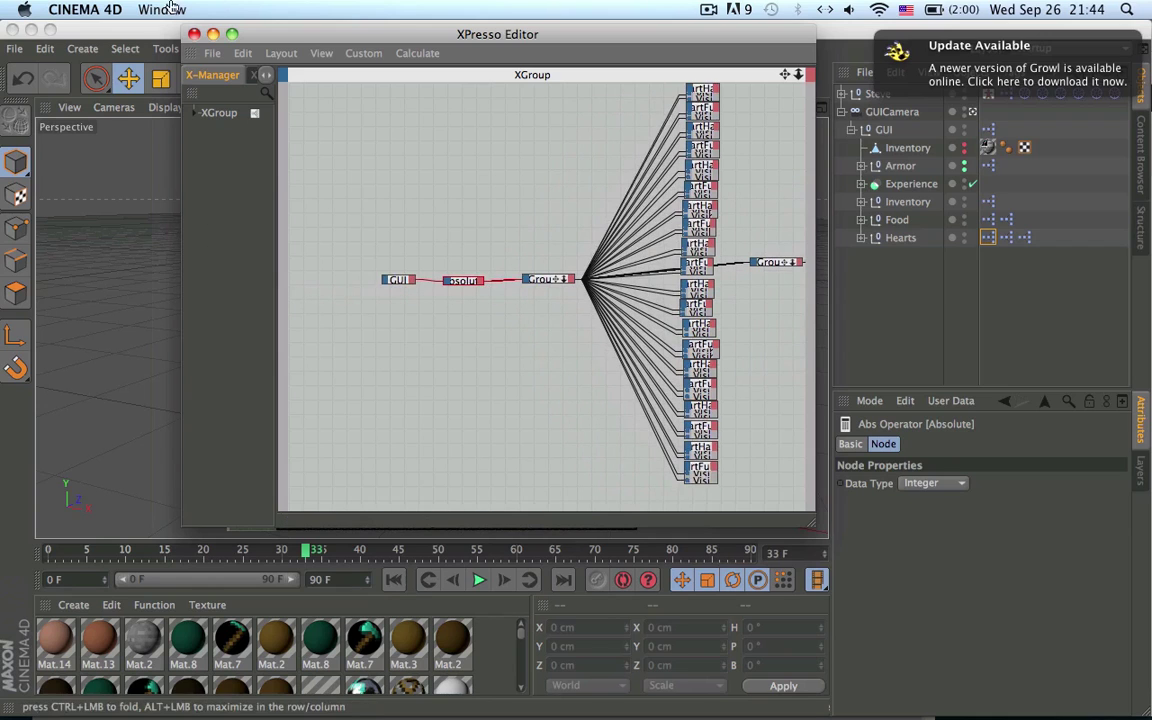
left_click(194, 34)
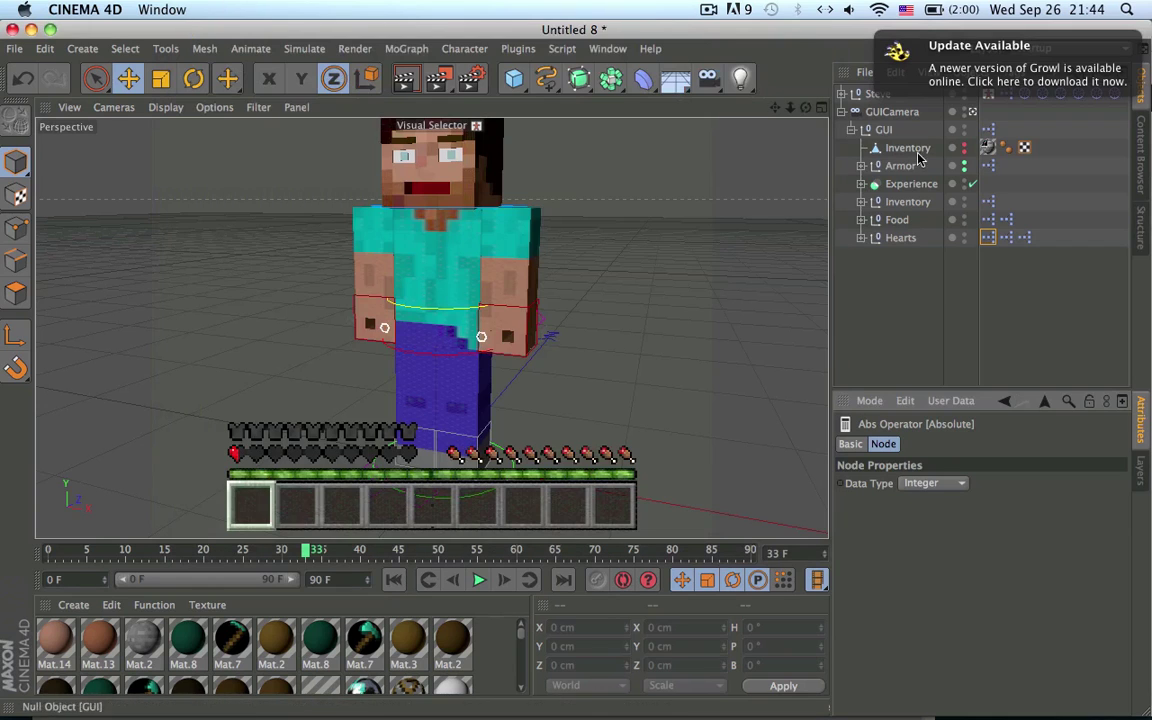
- Open the second XPresso expression on Hearts, examine its Compare, Condition and Bitmap nodes, and close it
left_click(1005, 238)
double_click(1008, 242)
middle_click_drag(738, 267, 648, 259)
middle_click_drag(727, 243, 606, 236)
middle_click_drag(702, 228, 842, 256)
middle_click_drag(744, 226, 614, 226)
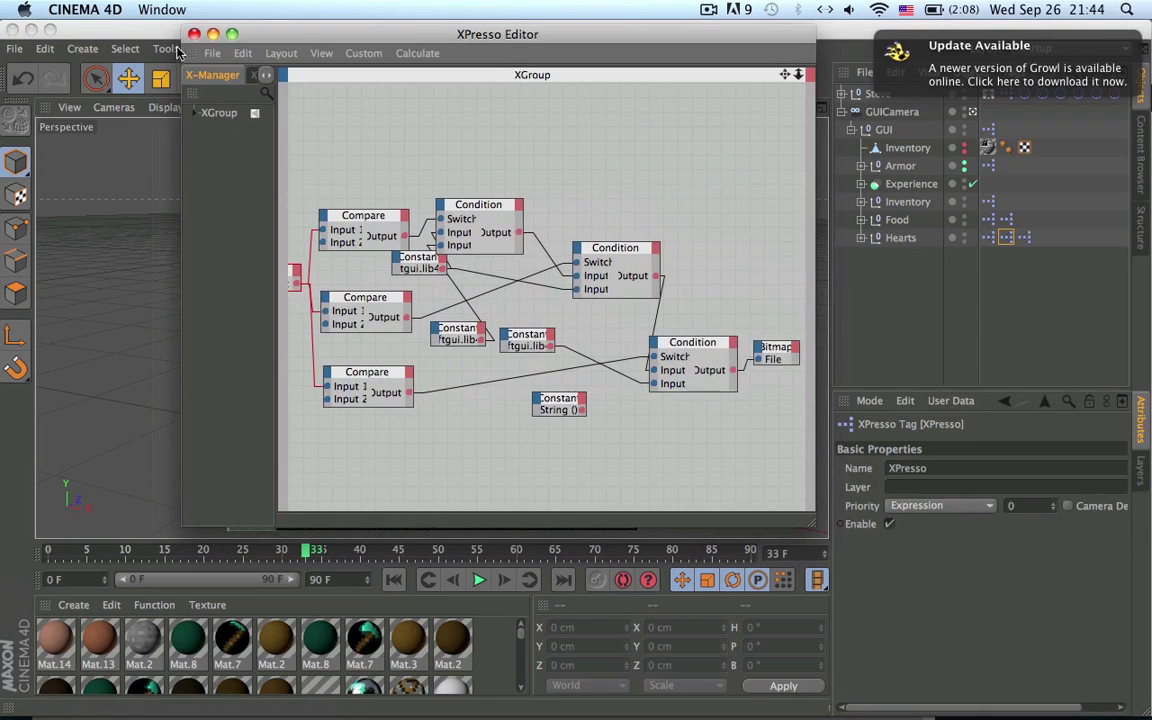
left_click(195, 34)
- Open the third XPresso expression on Hearts, view its Compare and Condition chain, and close it
double_click(1024, 238)
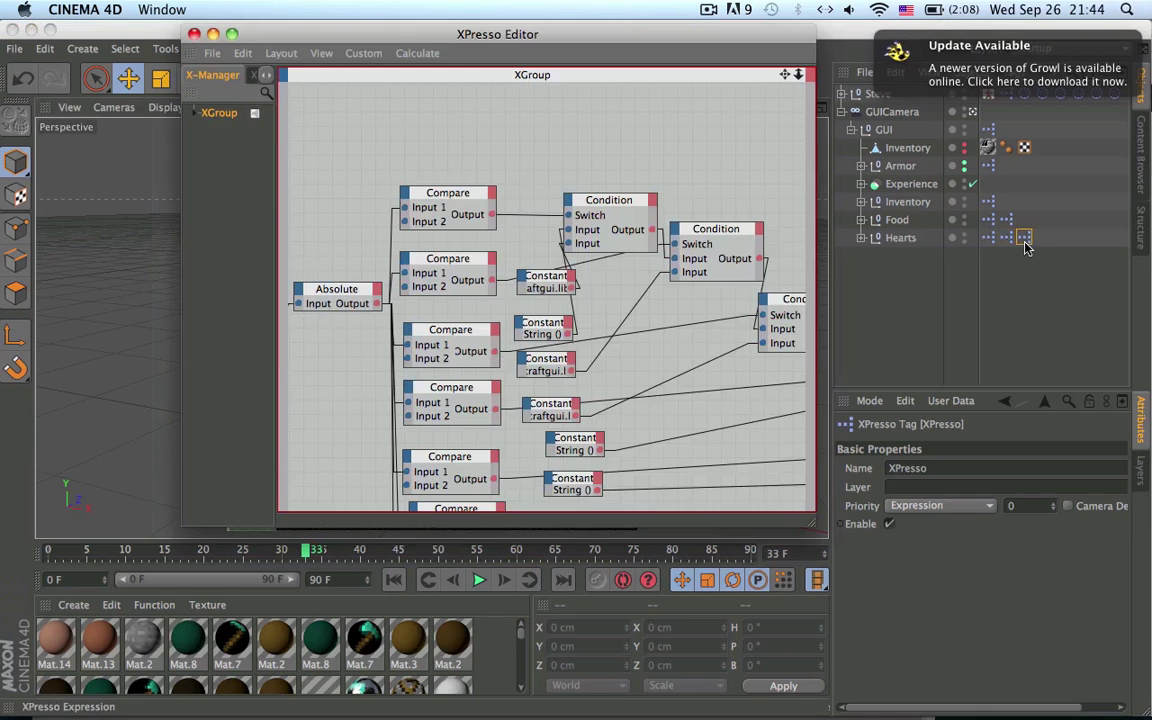
scroll(512, 204, "right", 5)
scroll(512, 204, "down", 3)
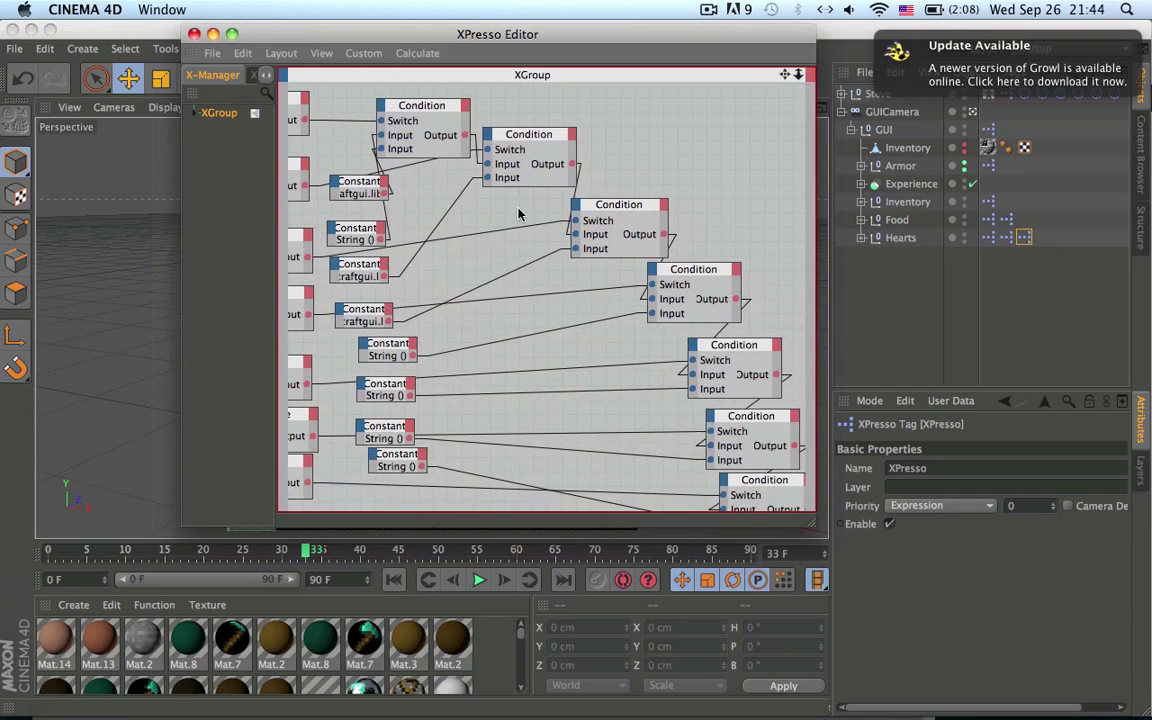
left_click(195, 34)
- Open the second XPresso expression on Food, inspect its XGroup, and close the editor
double_click(1005, 219)
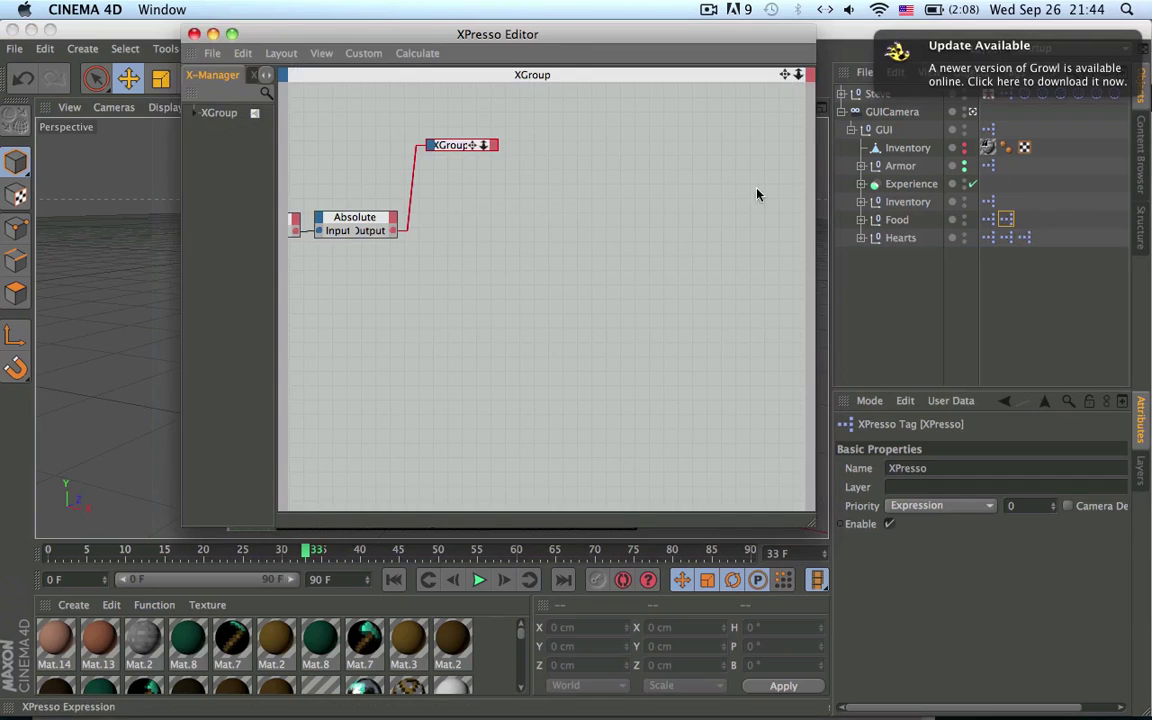
scroll(436, 208, "left", 2)
double_click(505, 157)
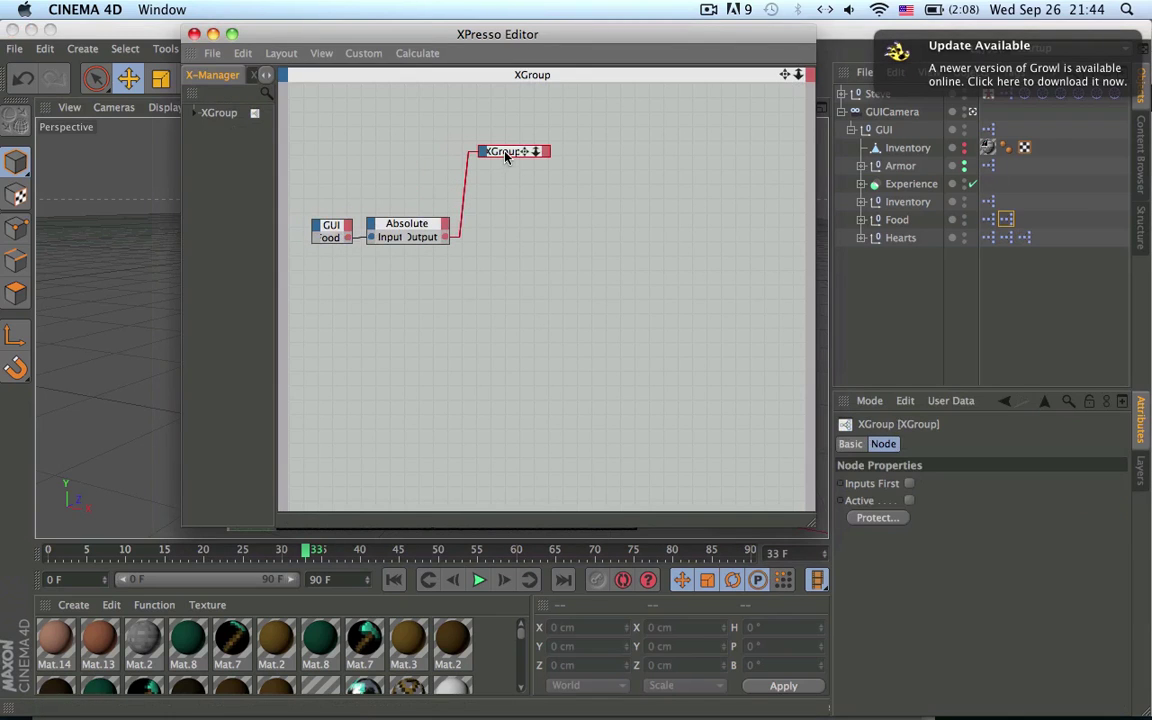
double_click(523, 152)
left_click(194, 34)
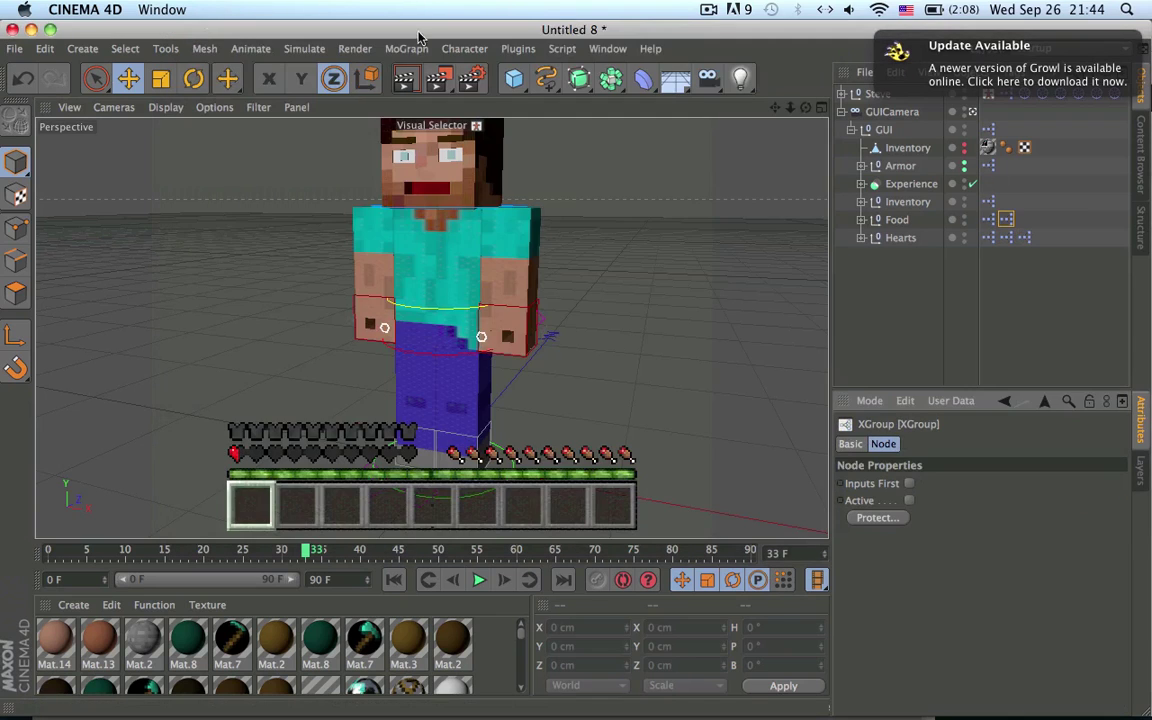
- Open the XPresso expression on the Inventory null, view the nodes driving Box1 to Box9, and close it
double_click(988, 202)
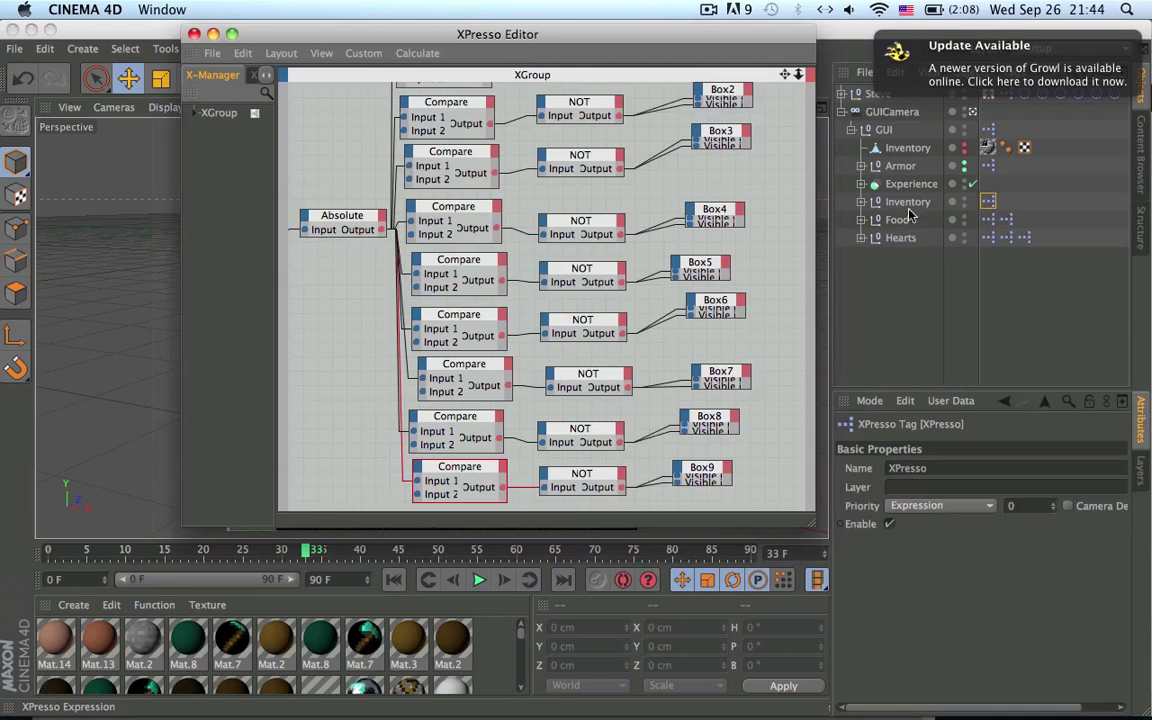
scroll(571, 214, "up", 2)
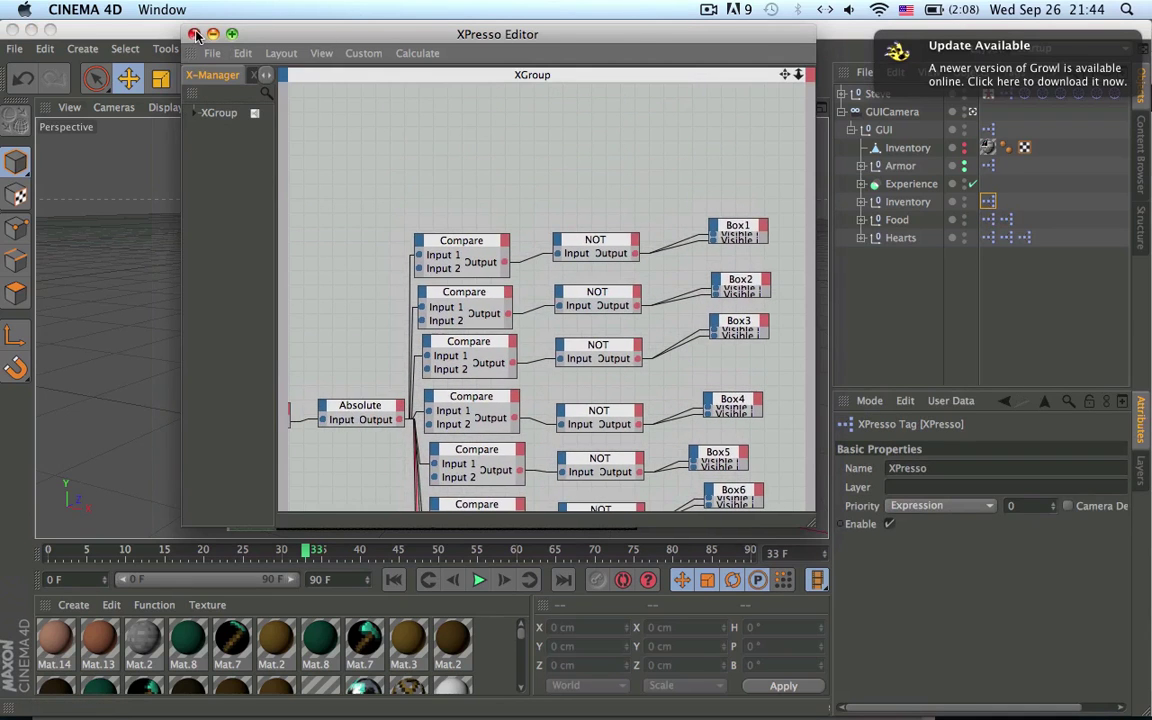
left_click(194, 34)
- Expand the Experience object to view its children and collapse it again
left_click(861, 185)
left_click(861, 185)
left_click(862, 185)
left_click(862, 185)
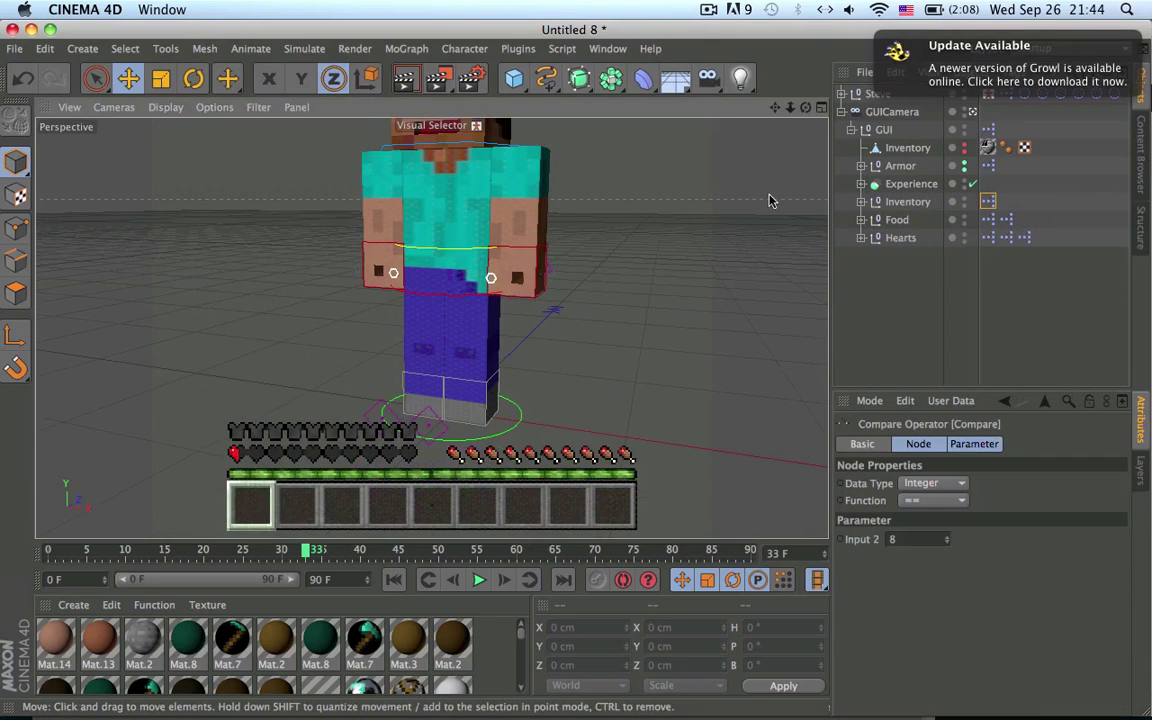
- Demonstrate the experience bar by lowering the GUI null's Xp value to -16 cm and raising it back to 0 cm
left_click(883, 131)
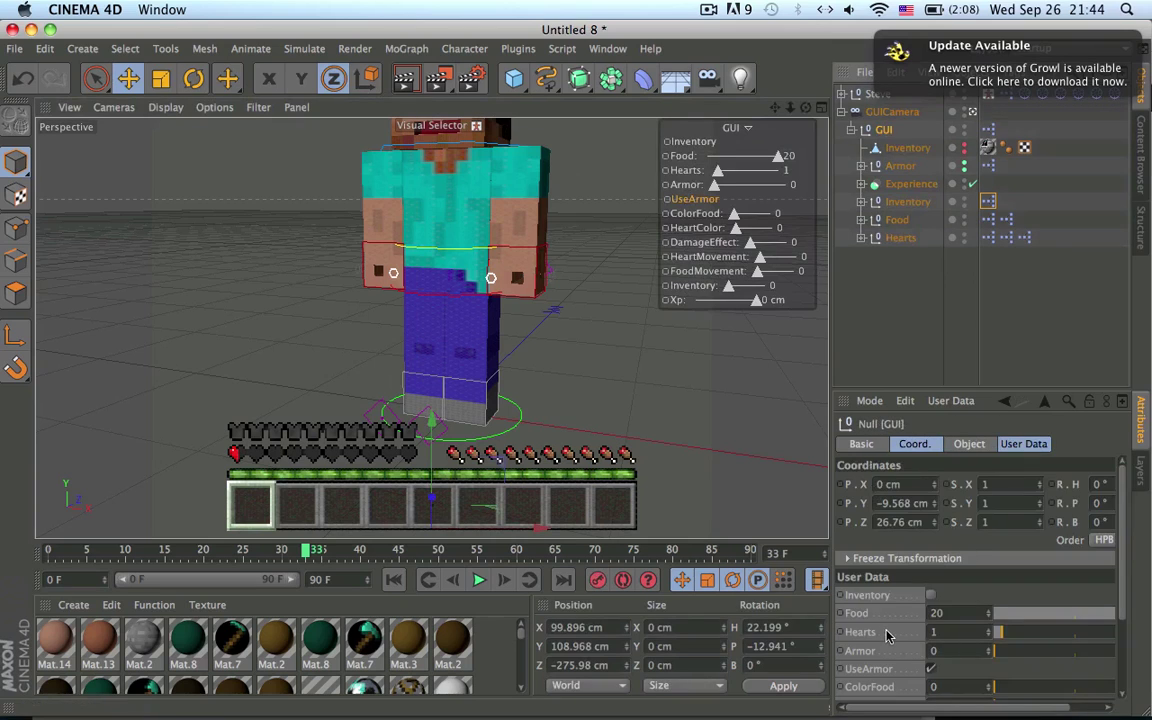
scroll(886, 635, "down", 3)
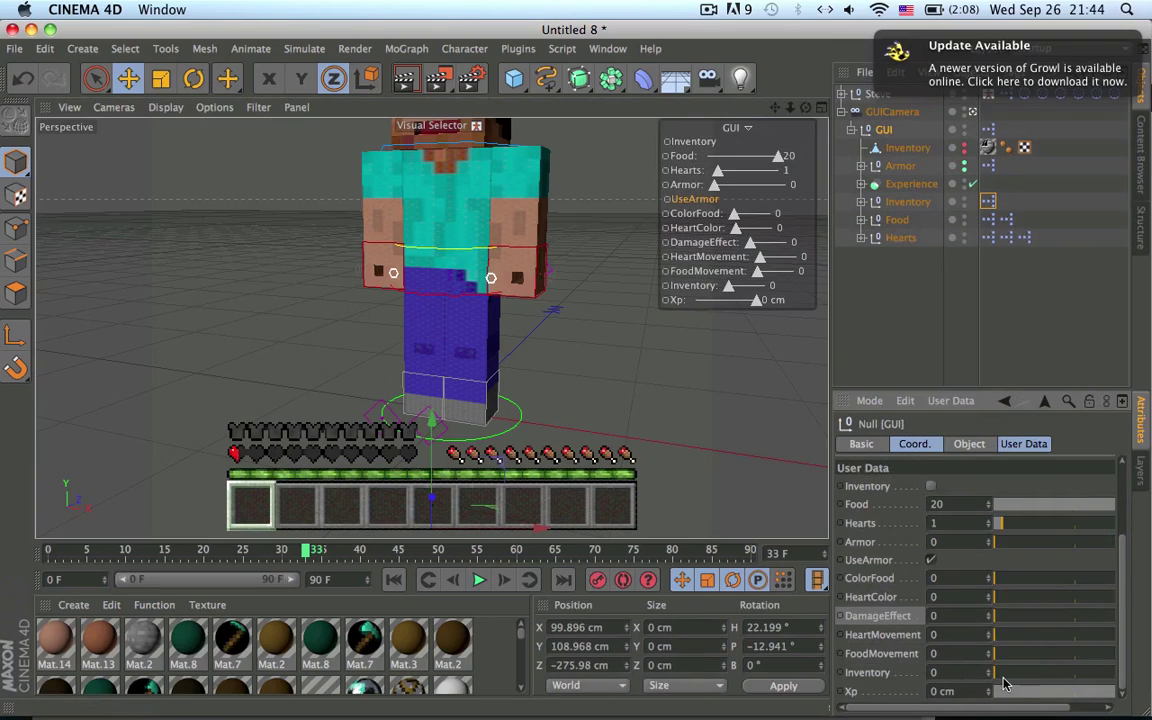
left_click_drag(1015, 691, 993, 691)
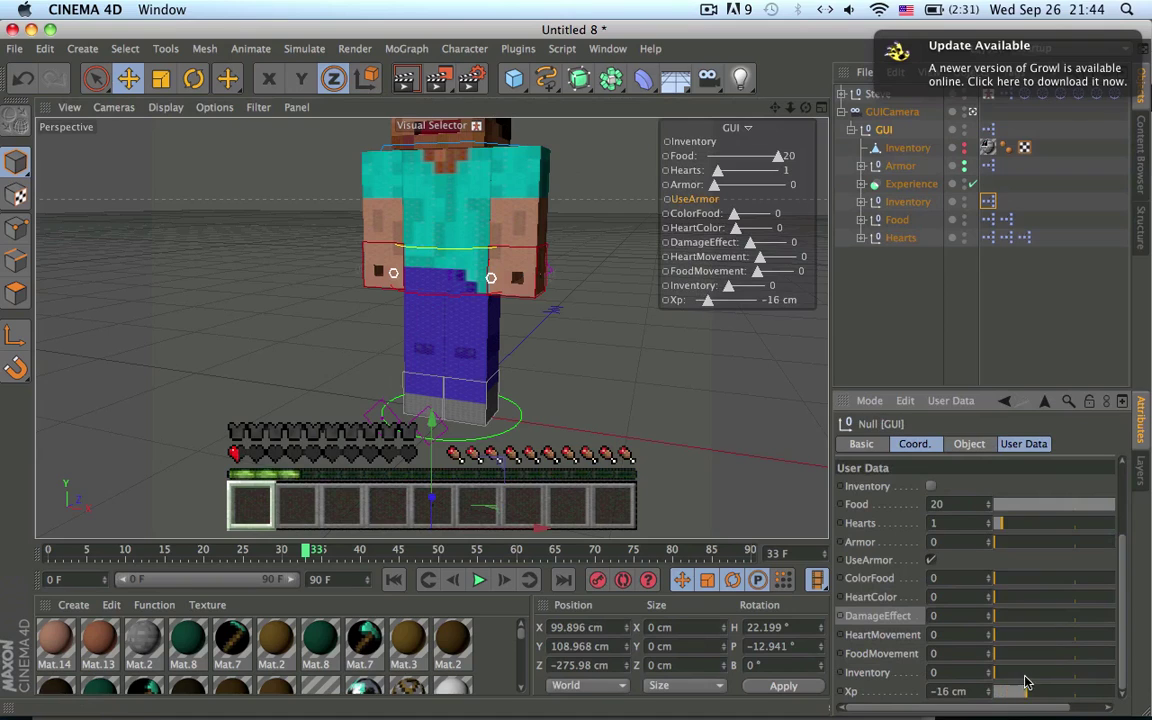
left_click_drag(1070, 683, 1150, 684)
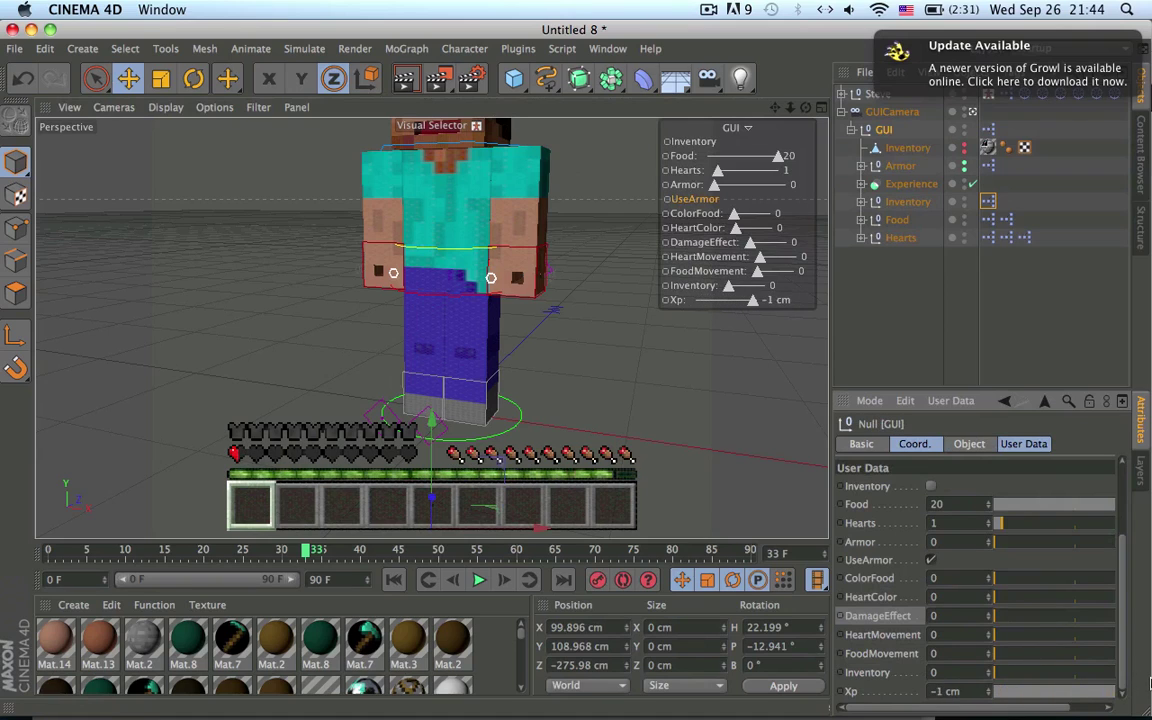
left_click_drag(1044, 706, 1144, 694)
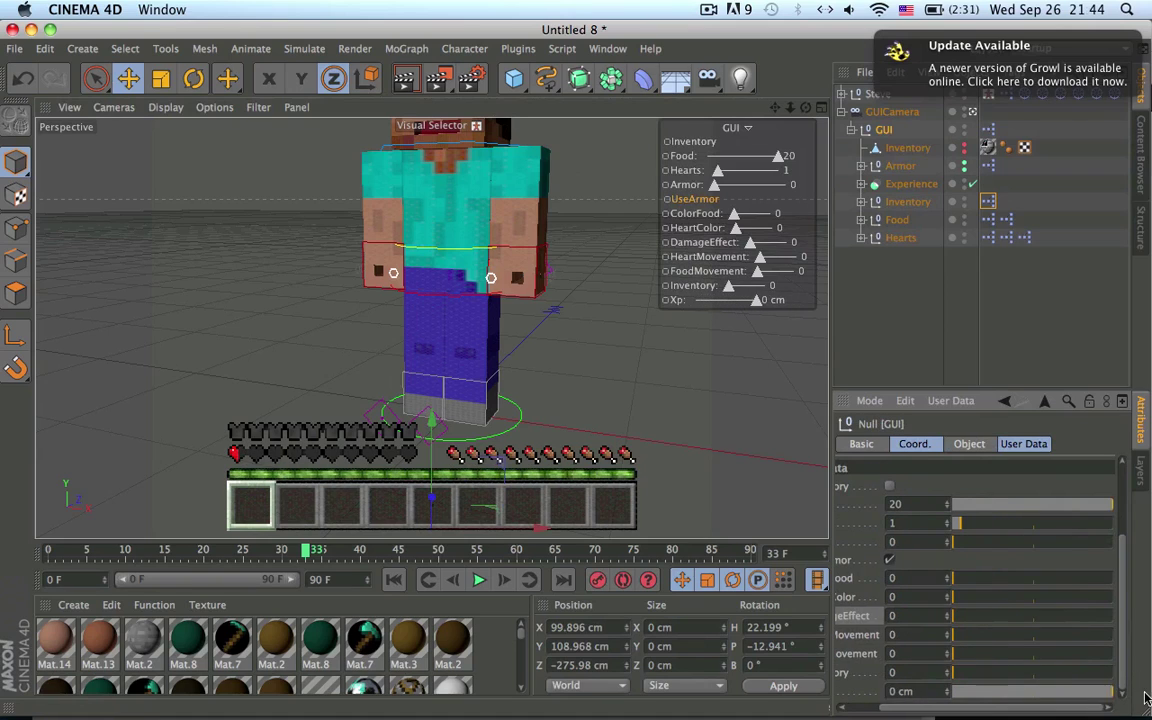
- Open the XPresso expression on the Armor null, view the nodes driving the ArmorFull objects, and close the editor
left_click(900, 166)
double_click(988, 165)
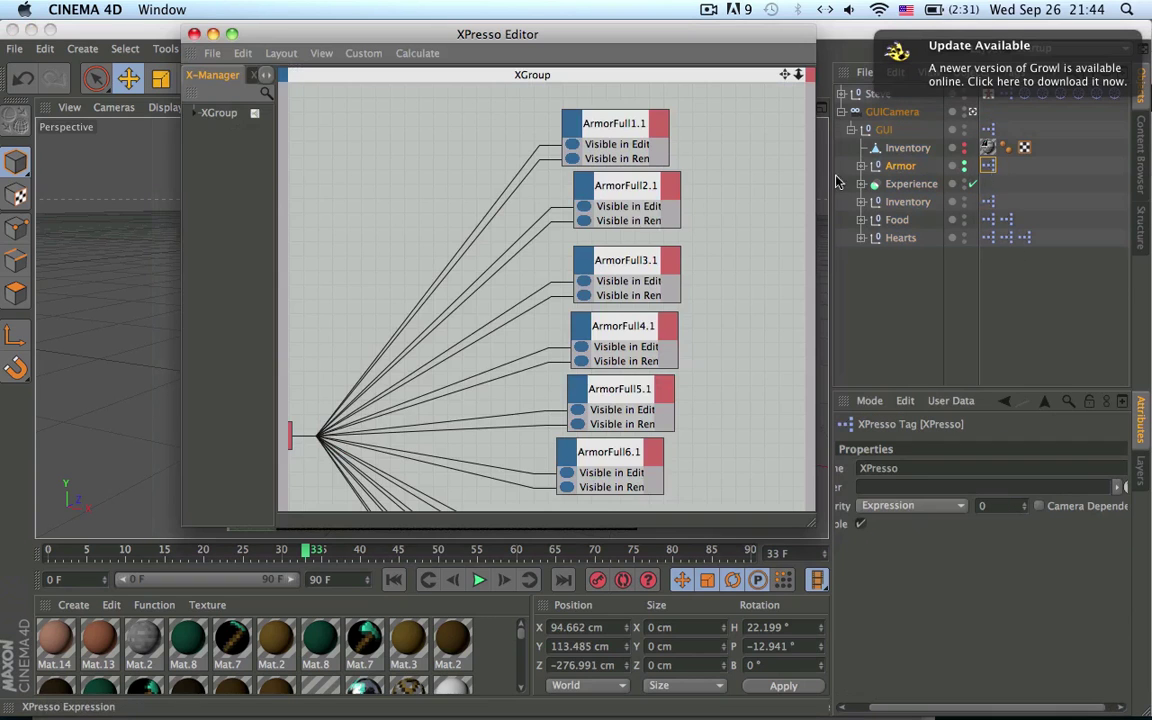
scroll(576, 290, "down", 10)
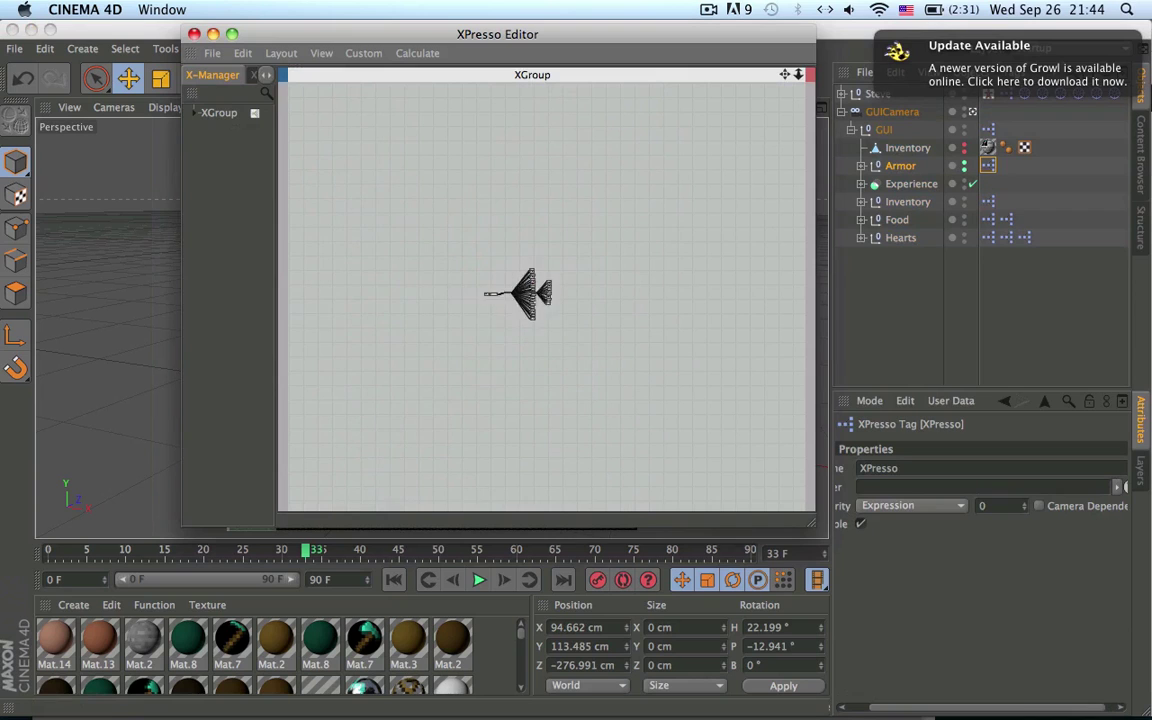
scroll(576, 290, "up", 4)
left_click(194, 35)
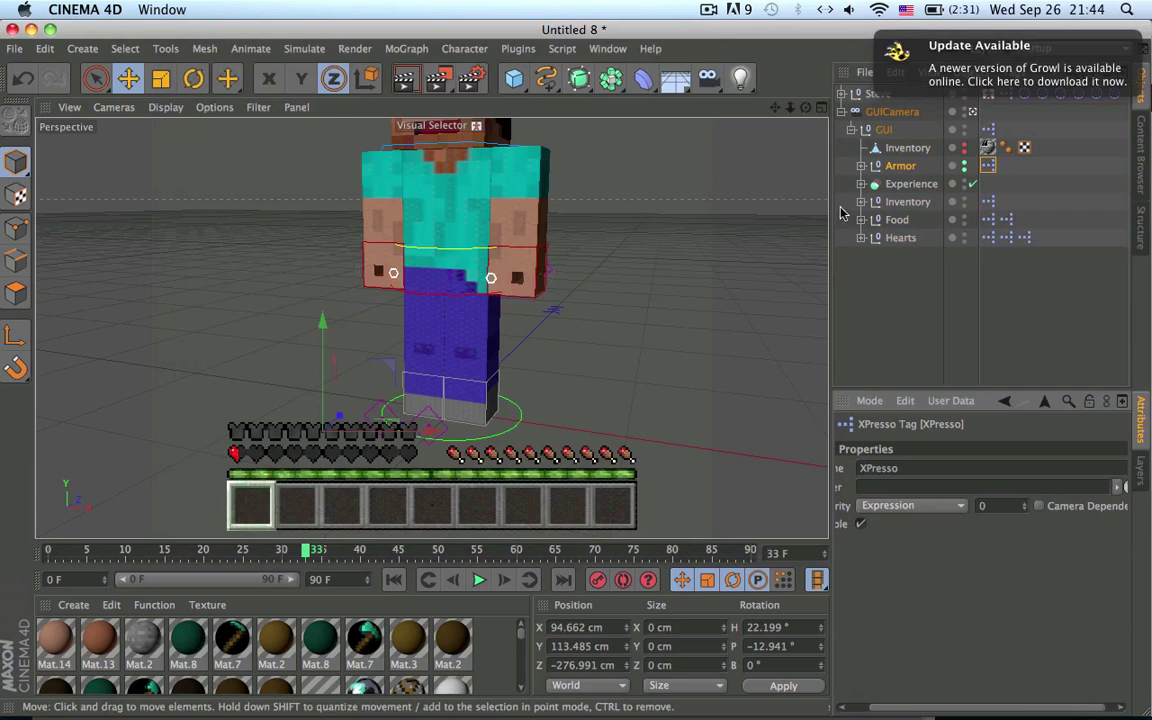
- Collapse the GUI and GUICamera hierarchies and orbit the GUICamera around to face Steve's front
left_click(850, 147)
left_click(1040, 173)
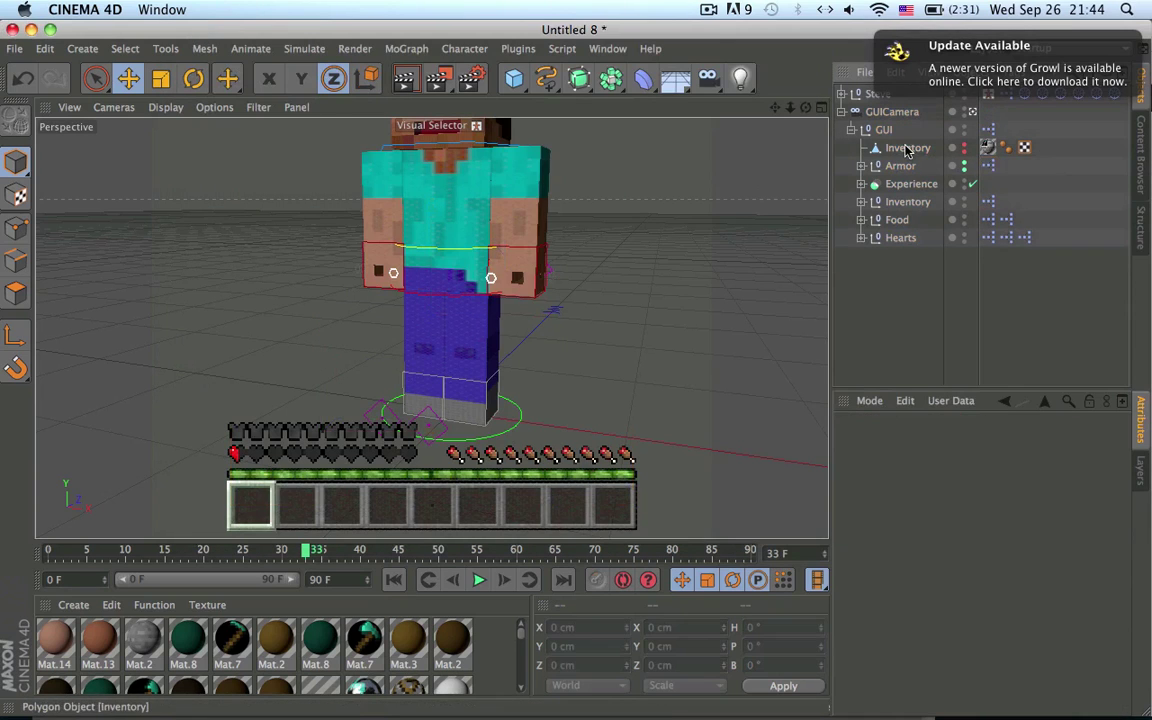
left_click(849, 131)
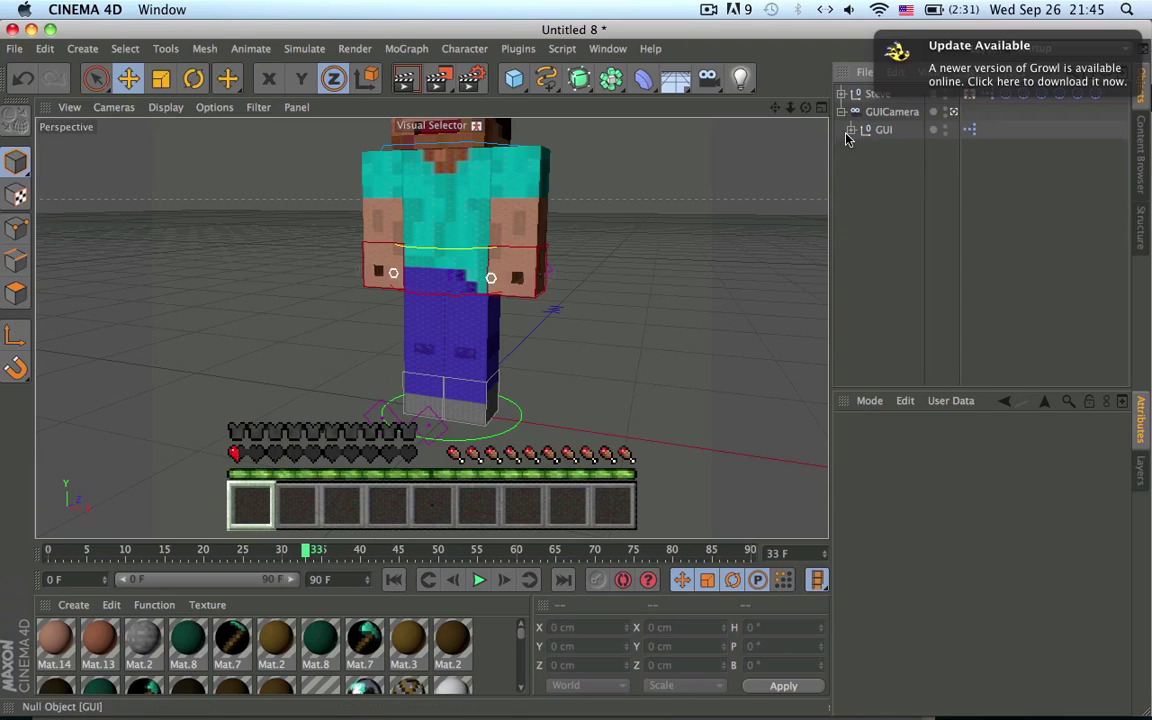
left_click(841, 112)
left_click(889, 114)
left_click_drag(689, 380, 722, 334, "alt")
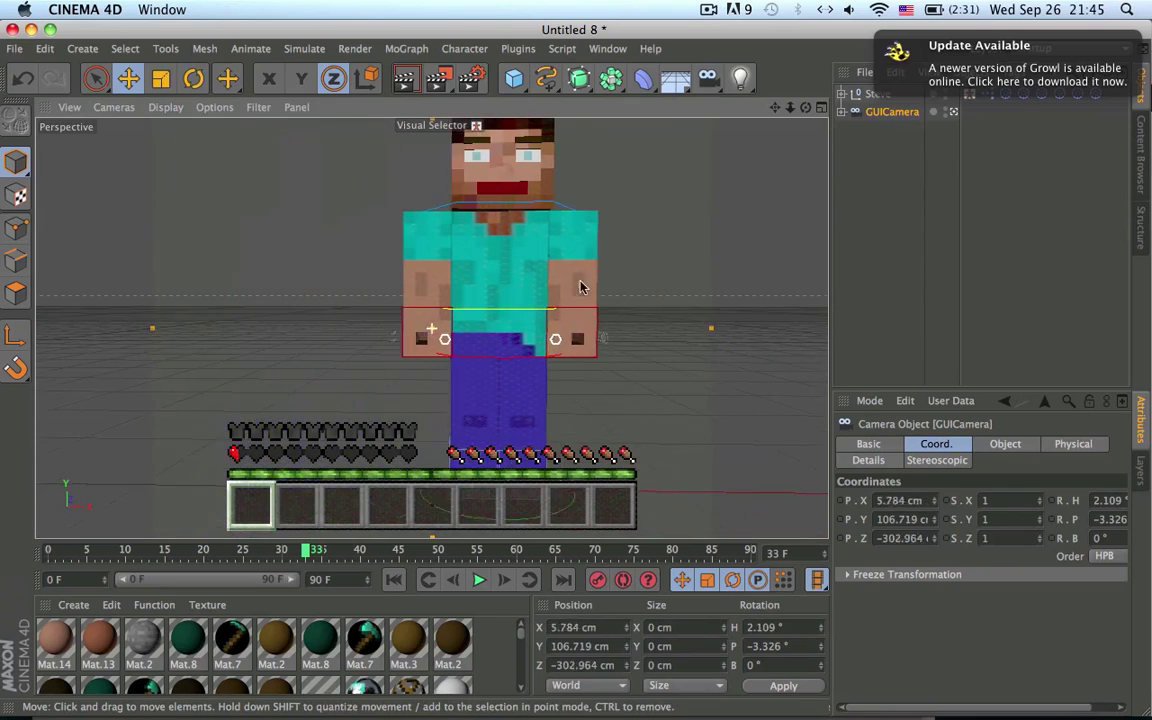